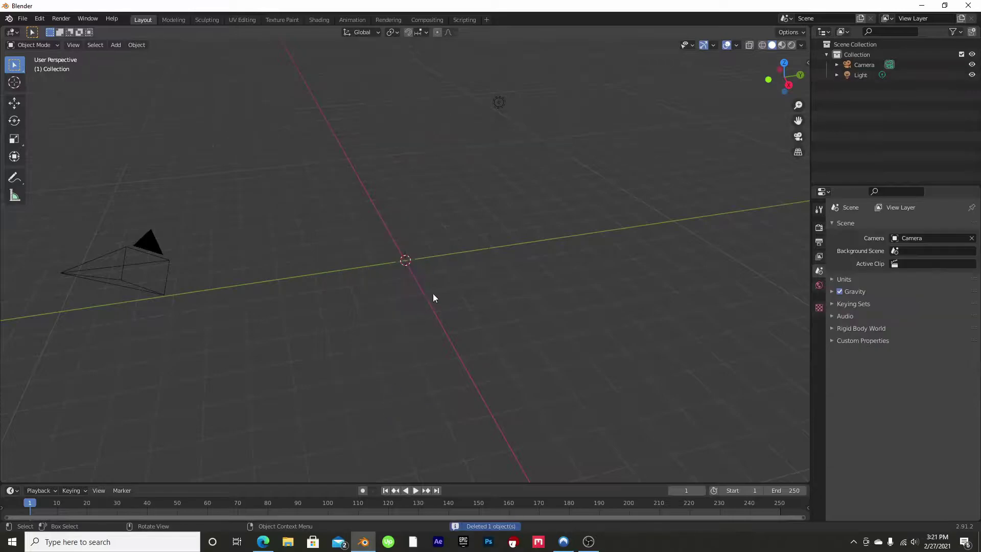
- Add a plane mesh at the centre of the scene
{"action": "left_click", "coordinate": [117, 45]}
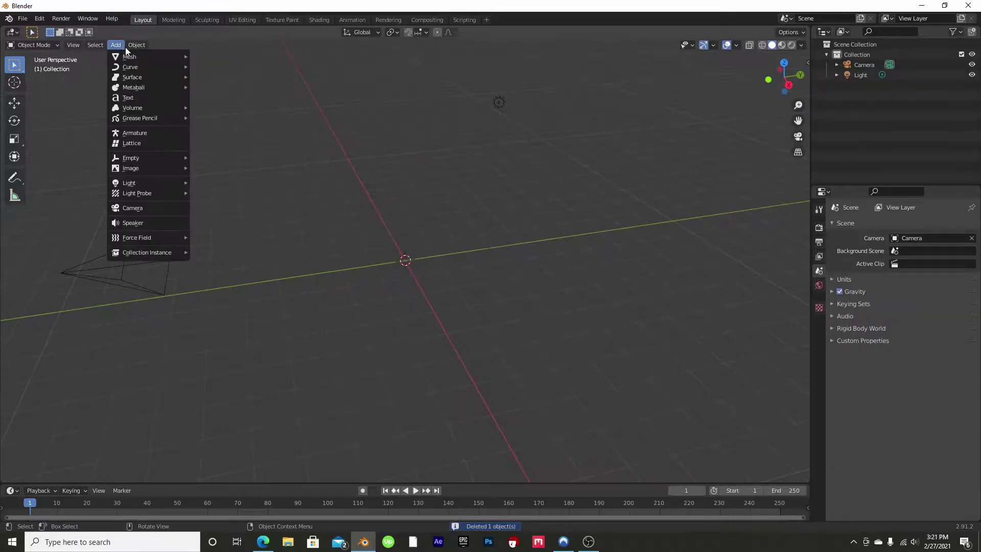
{"action": "mouse_move", "coordinate": [136, 45]}
{"action": "left_click", "coordinate": [114, 44]}
{"action": "left_click", "coordinate": [115, 44]}
{"action": "mouse_move", "coordinate": [136, 60]}
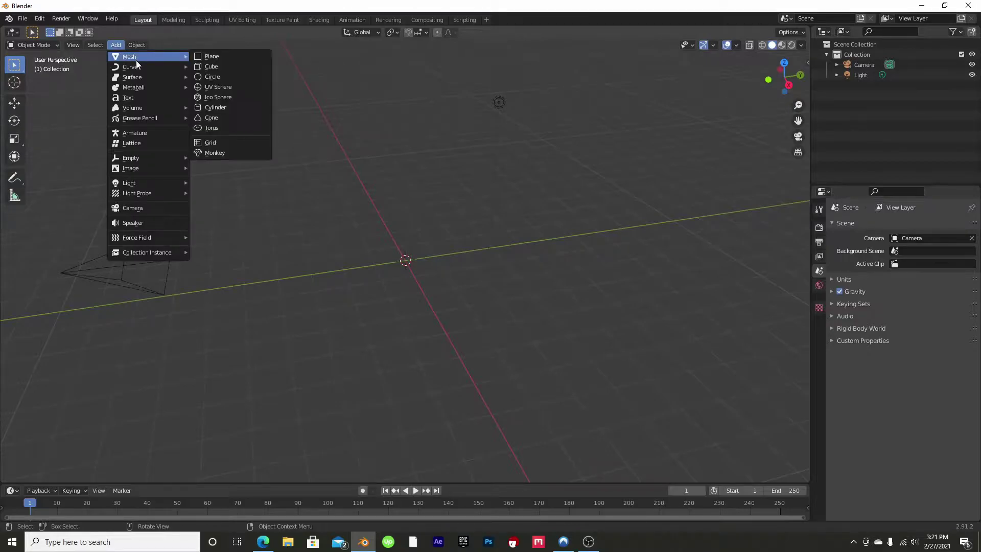
{"action": "left_click", "coordinate": [206, 57]}
{"action": "scroll", "coordinate": [366, 240], "scroll_direction": "up", "scroll_amount": 8}
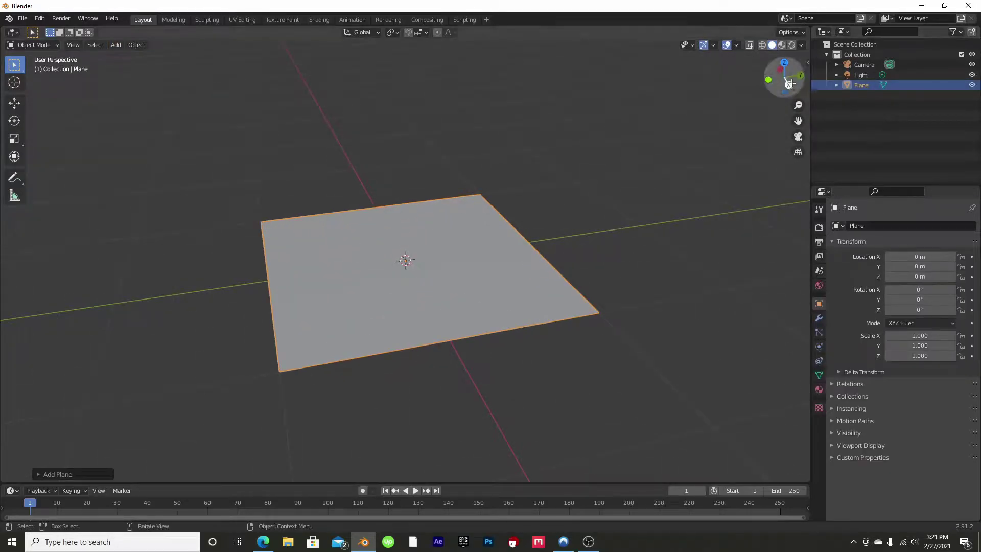
{"action": "left_click_drag", "start_coordinate": [785, 76], "coordinate": [337, 79]}
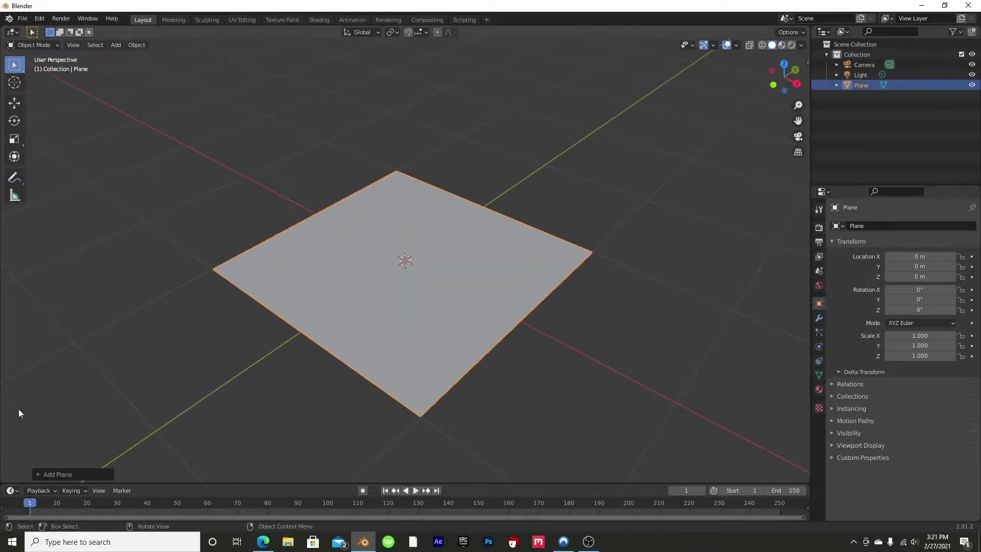
- Split off a second area below the 3D view as a Shader Editor and create a new material for the plane
{"action": "left_click_drag", "start_coordinate": [2, 479], "coordinate": [6, 296]}
{"action": "left_click", "coordinate": [11, 303]}
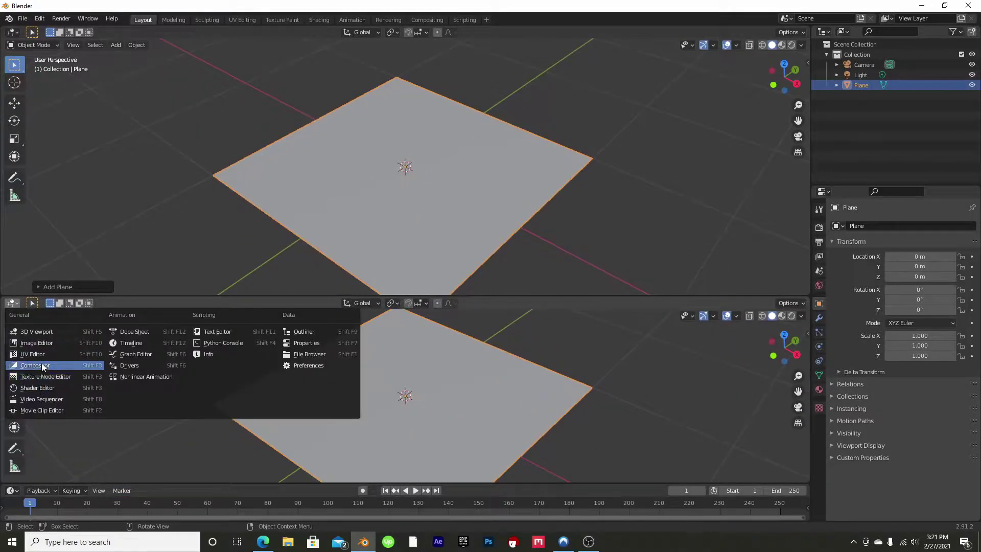
{"action": "left_click", "coordinate": [36, 388]}
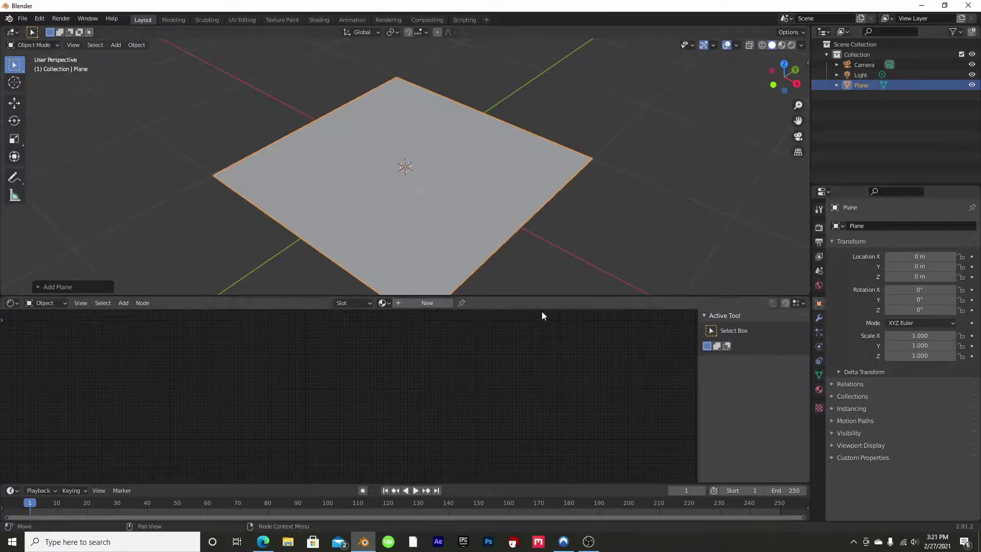
{"action": "left_click", "coordinate": [409, 303]}
{"action": "scroll", "coordinate": [292, 431], "scroll_direction": "up", "scroll_amount": 3}
{"action": "middle_click_drag", "start_coordinate": [299, 375], "coordinate": [442, 338]}
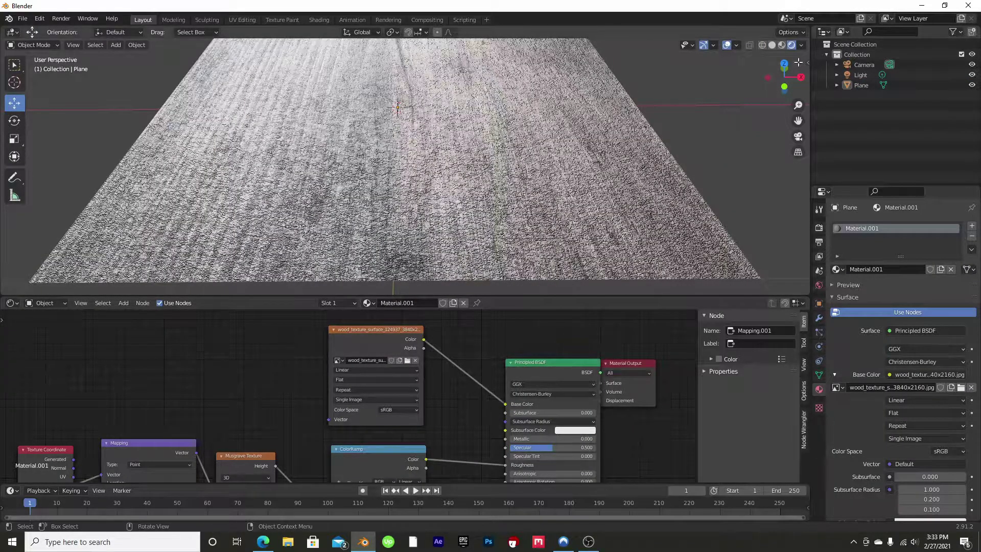
- Examine the finished wood material on the plane from several angles, along with its roughness and bump node chains
{"action": "left_click_drag", "start_coordinate": [792, 67], "coordinate": [744, 48]}
{"action": "scroll", "coordinate": [557, 111], "scroll_direction": "up", "scroll_amount": 6}
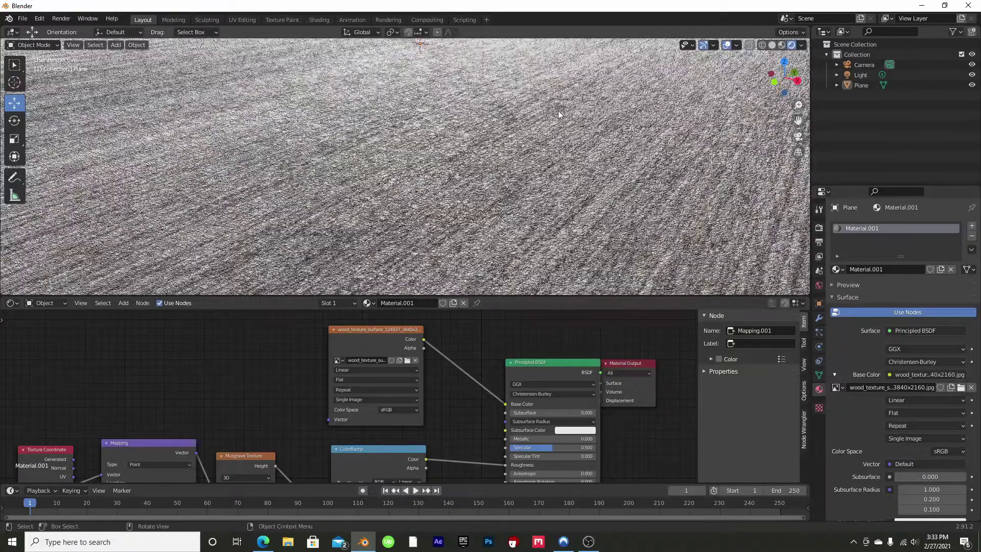
{"action": "scroll", "coordinate": [557, 111], "scroll_direction": "down", "scroll_amount": 5}
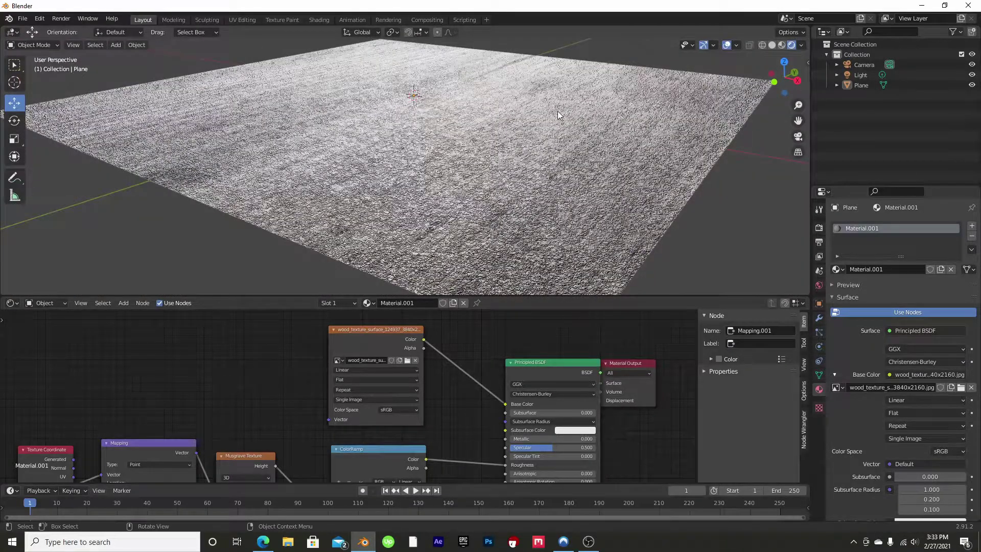
{"action": "left_click_drag", "start_coordinate": [784, 75], "coordinate": [731, 114]}
{"action": "middle_click_drag", "start_coordinate": [487, 475], "coordinate": [444, 472]}
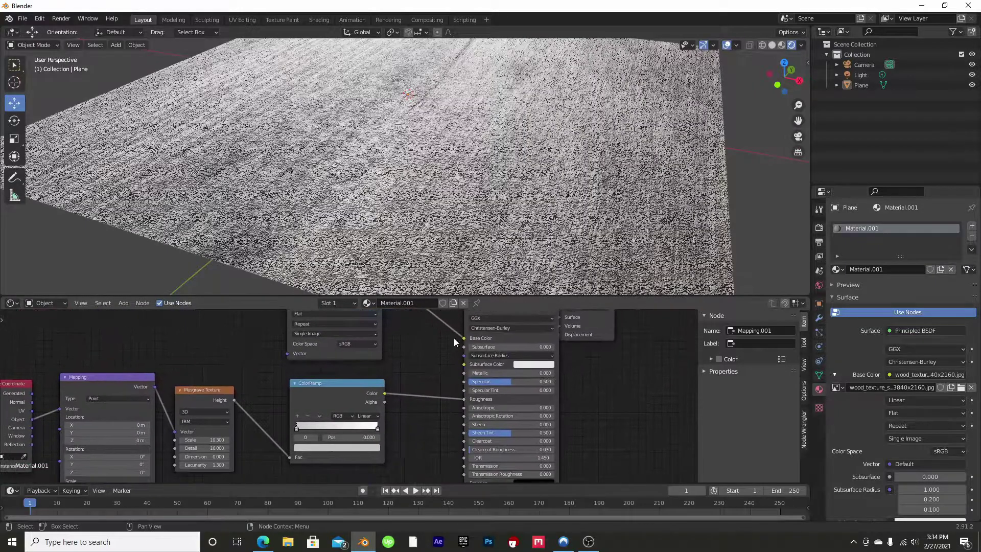
{"action": "mouse_move", "coordinate": [774, 67]}
{"action": "left_mouse_down"}
{"action": "mouse_move", "coordinate": [754, 71]}
{"action": "mouse_move", "coordinate": [790, 68]}
{"action": "mouse_move", "coordinate": [756, 70]}
{"action": "left_mouse_up"}
{"action": "scroll", "coordinate": [468, 195], "scroll_direction": "up", "scroll_amount": 3}
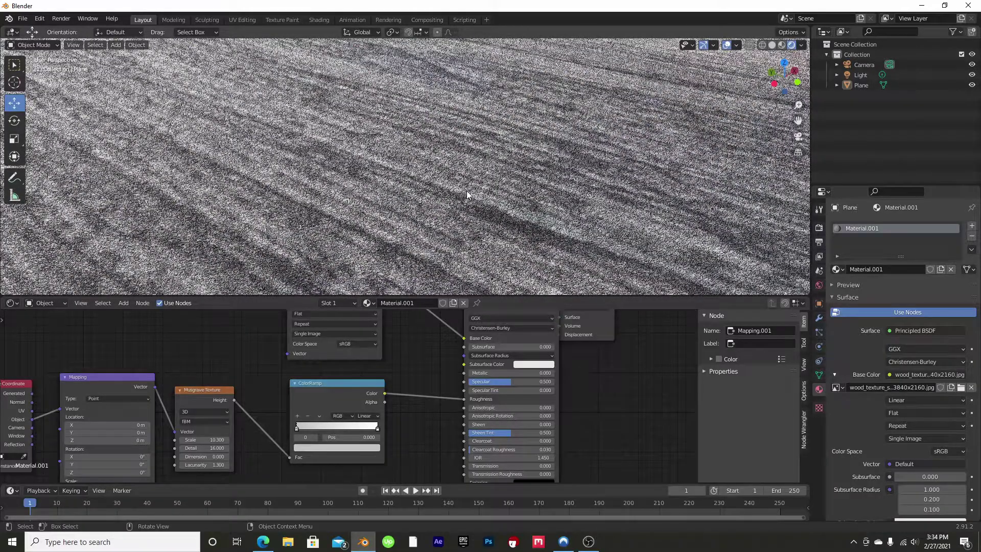
{"action": "scroll", "coordinate": [405, 213], "scroll_direction": "down", "scroll_amount": 3}
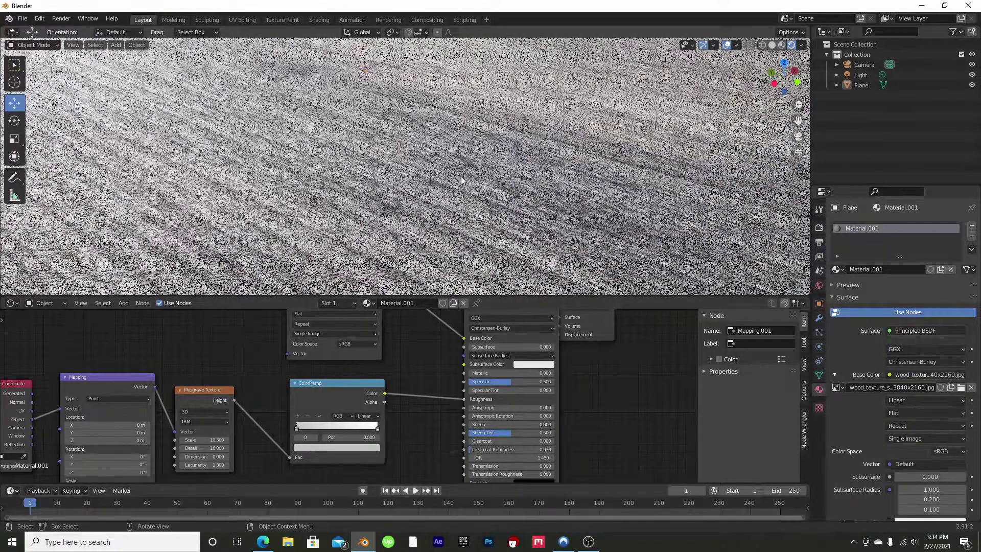
{"action": "scroll", "coordinate": [461, 179], "scroll_direction": "down", "scroll_amount": 5}
{"action": "middle_click_drag", "start_coordinate": [434, 337], "coordinate": [432, 457]}
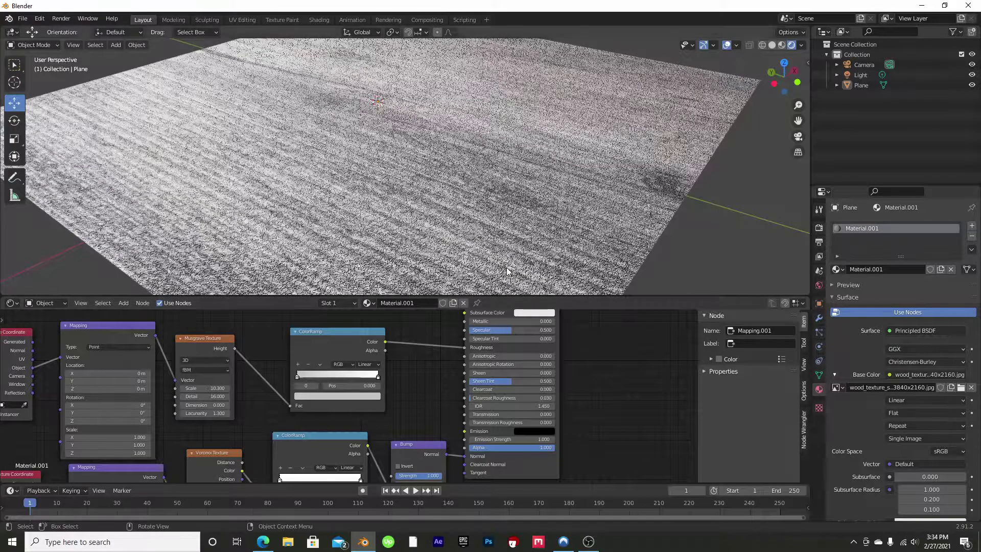
{"action": "left_click_drag", "start_coordinate": [785, 71], "coordinate": [655, 88]}
- Insert reroute points on the links feeding the Principled BSDF's Base Color and Roughness inputs
{"action": "middle_click_drag", "start_coordinate": [600, 366], "coordinate": [556, 449]}
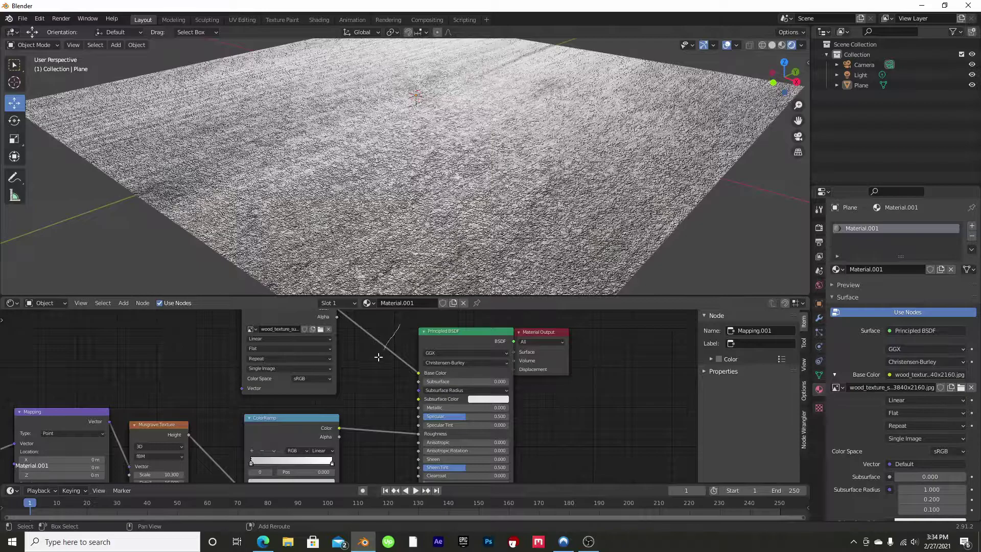
{"action": "right_click_drag", "start_coordinate": [380, 355], "coordinate": [376, 363], "text": "shift"}
{"action": "mouse_move", "coordinate": [391, 403]}
{"action": "middle_mouse_down"}
{"action": "mouse_move", "coordinate": [389, 461]}
{"action": "mouse_move", "coordinate": [394, 410]}
{"action": "middle_mouse_up"}
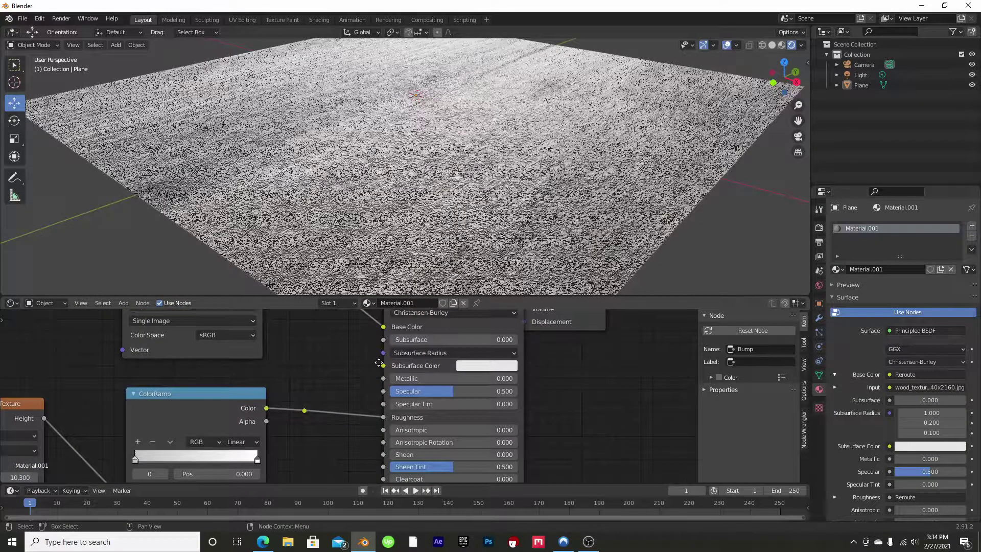
{"action": "middle_click_drag", "start_coordinate": [381, 362], "coordinate": [161, 426]}
- Move the Material Output node farther away from the Principled BSDF to make room between them
{"action": "left_click_drag", "start_coordinate": [385, 332], "coordinate": [481, 307]}
{"action": "middle_click_drag", "start_coordinate": [385, 379], "coordinate": [311, 432]}
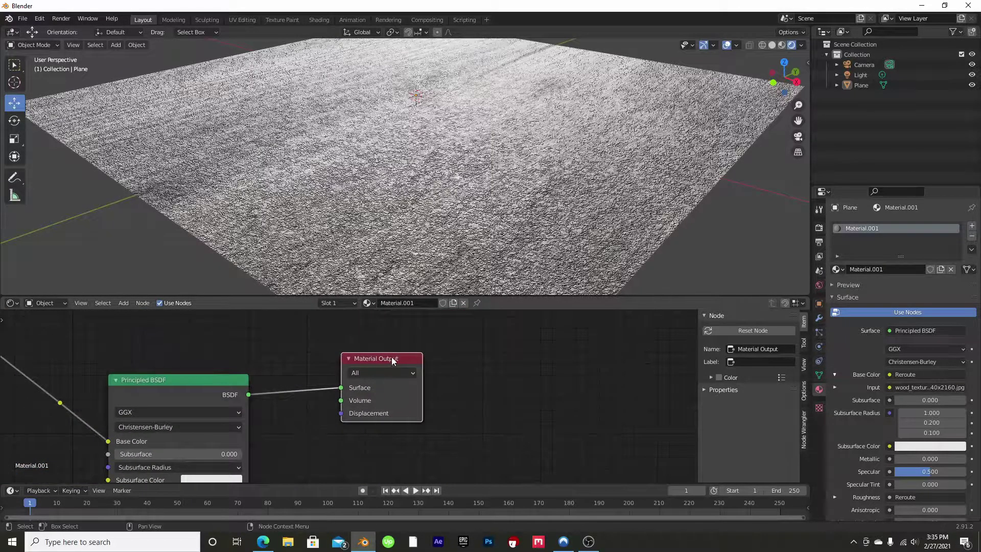
{"action": "left_click_drag", "start_coordinate": [391, 357], "coordinate": [408, 332]}
- Add an Image Texture node in the empty space beside the Principled BSDF, leaving it unconnected
{"action": "middle_click_drag", "start_coordinate": [385, 430], "coordinate": [383, 338]}
{"action": "key", "text": "shift+a"}
{"action": "left_click", "coordinate": [377, 369]}
{"action": "type", "text": "image"}
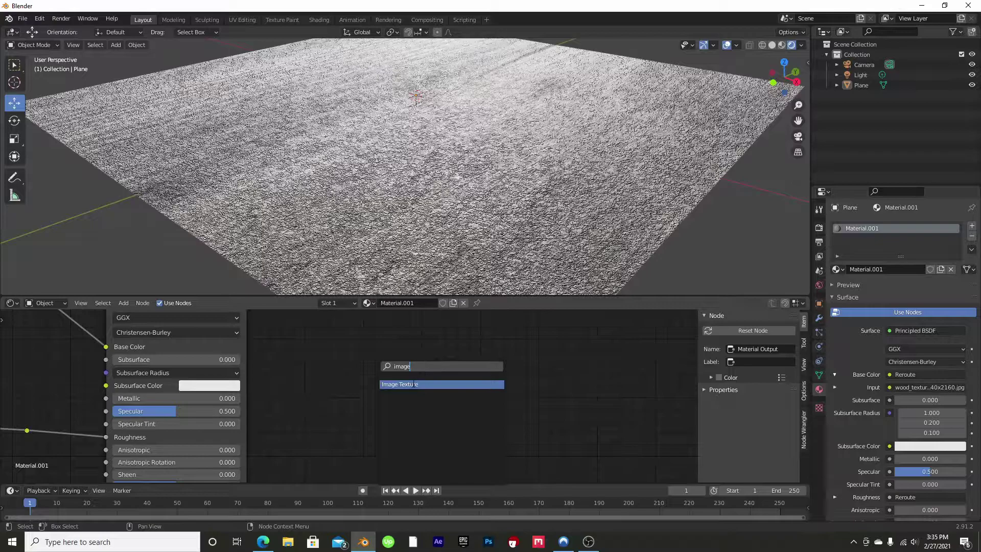
{"action": "left_click", "coordinate": [413, 383]}
{"action": "left_click", "coordinate": [386, 373]}
- Preview the Base Color reroute through an emission Viewer node and space out the Viewer and Material Output nodes
{"action": "middle_click_drag", "start_coordinate": [357, 349], "coordinate": [598, 367]}
{"action": "middle_click_drag", "start_coordinate": [308, 342], "coordinate": [292, 393]}
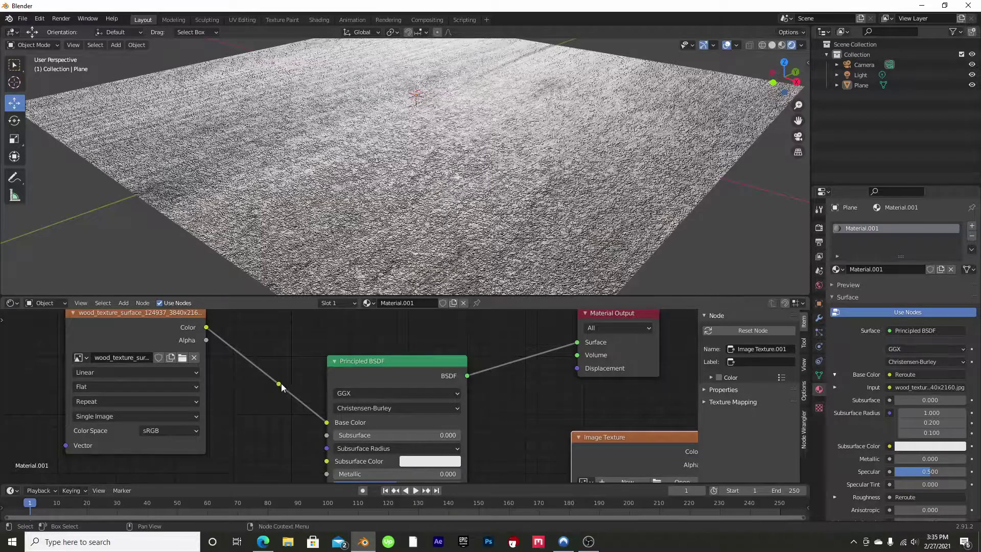
{"action": "left_click", "coordinate": [280, 387], "text": "ctrl+shift"}
{"action": "middle_click_drag", "start_coordinate": [297, 352], "coordinate": [76, 417]}
{"action": "left_click_drag", "start_coordinate": [388, 378], "coordinate": [509, 378]}
{"action": "left_click_drag", "start_coordinate": [397, 352], "coordinate": [359, 367]}
{"action": "middle_click_drag", "start_coordinate": [445, 345], "coordinate": [606, 482]}
{"action": "left_click_drag", "start_coordinate": [794, 71], "coordinate": [756, 64]}
{"action": "left_click_drag", "start_coordinate": [751, 97], "coordinate": [786, 68]}
{"action": "middle_click_drag", "start_coordinate": [508, 407], "coordinate": [381, 291]}
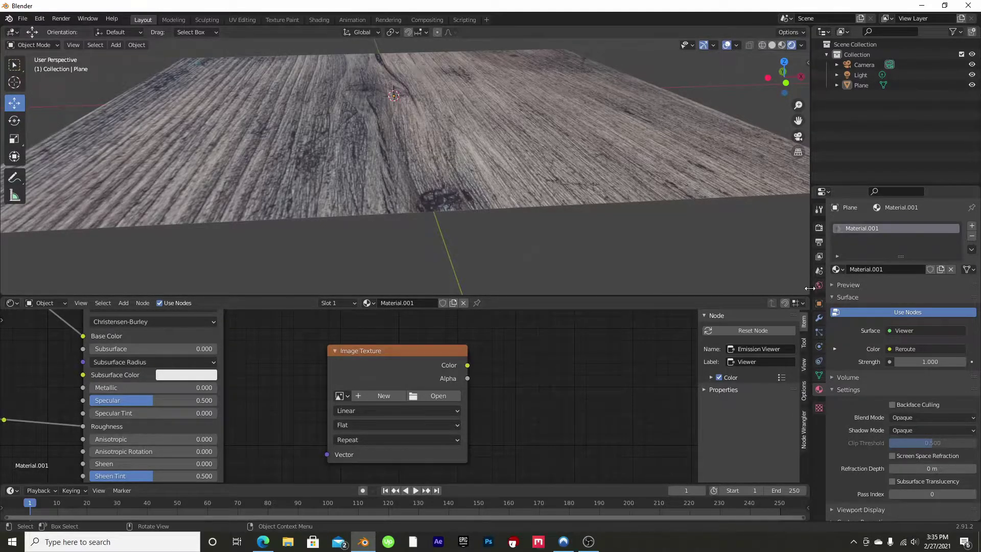
- Split the 3D view vertically and change the new area to a UV Editor
{"action": "left_click_drag", "start_coordinate": [808, 292], "coordinate": [529, 306]}
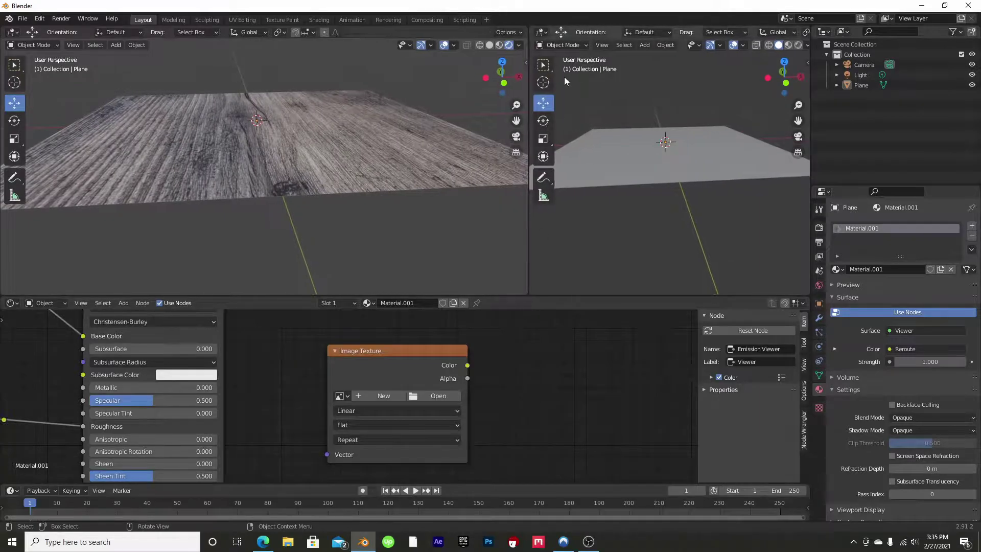
{"action": "left_click", "coordinate": [541, 37]}
{"action": "left_click", "coordinate": [571, 85]}
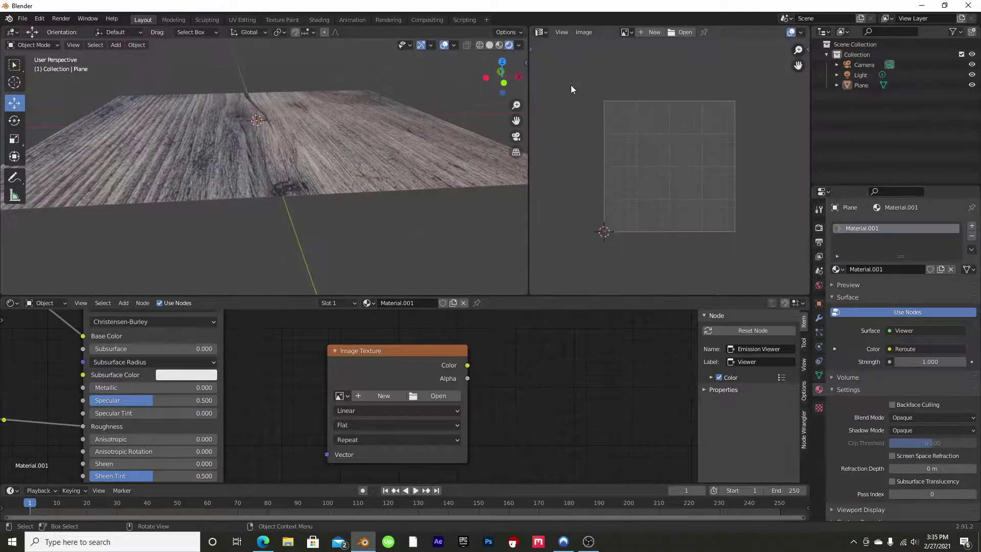
- Create a new blank image named Base with a width and height of 4029 px
{"action": "left_click", "coordinate": [656, 32]}
{"action": "left_click", "coordinate": [676, 53]}
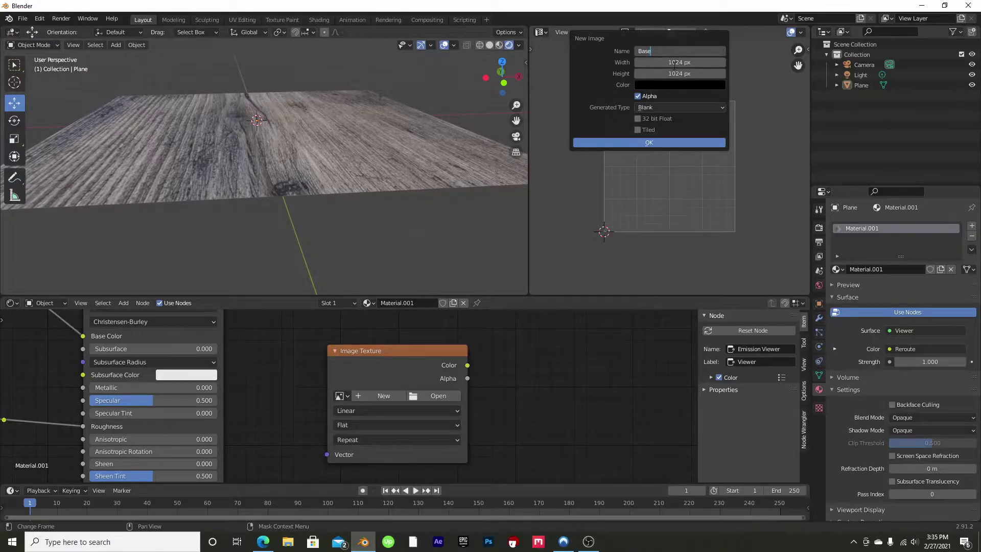
{"action": "type", "text": "Base"}
{"action": "key", "text": "Return"}
{"action": "left_click", "coordinate": [674, 62]}
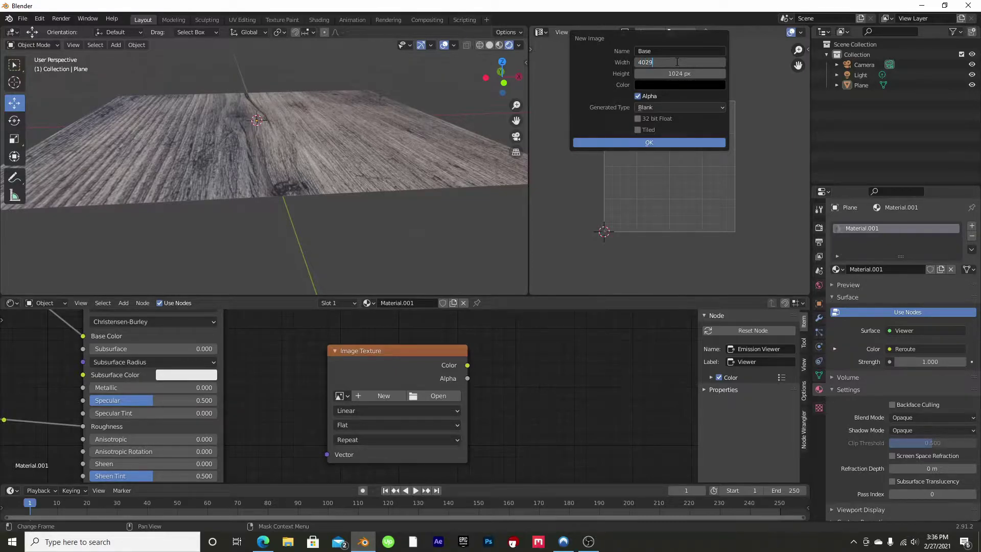
{"action": "type", "text": "4029"}
{"action": "key", "text": "Return"}
{"action": "left_click", "coordinate": [680, 74]}
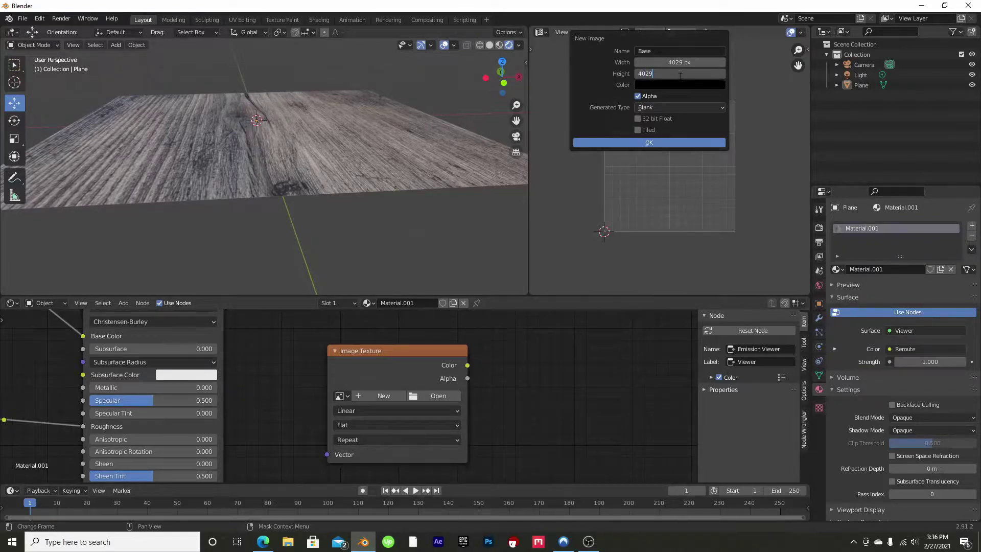
{"action": "type", "text": "4029"}
{"action": "key", "text": "Return"}
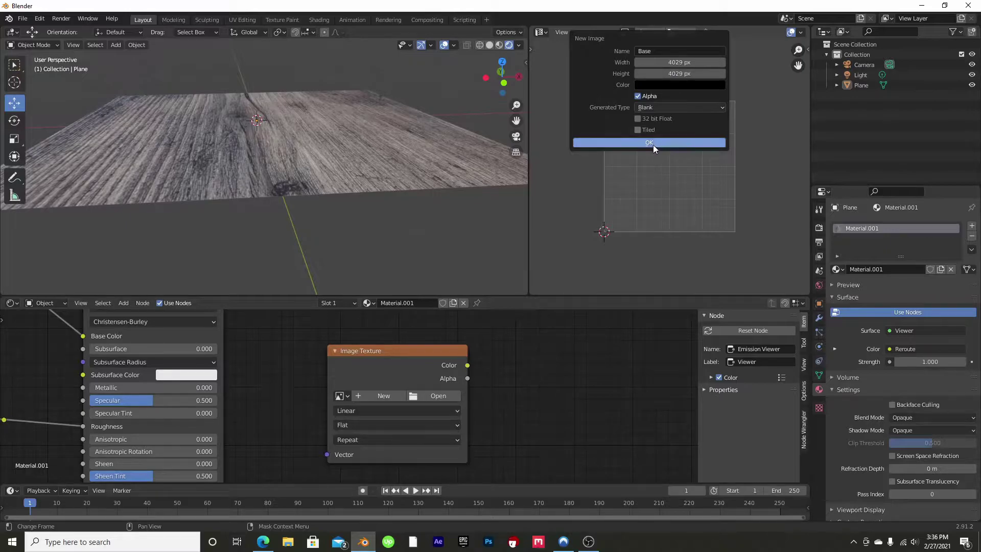
{"action": "left_click", "coordinate": [655, 143]}
- Assign the Base image to the unconnected Image Texture node
{"action": "scroll", "coordinate": [673, 167], "scroll_direction": "down", "scroll_amount": 5}
{"action": "scroll", "coordinate": [673, 166], "scroll_direction": "up", "scroll_amount": 5}
{"action": "scroll", "coordinate": [673, 167], "scroll_direction": "down", "scroll_amount": 4}
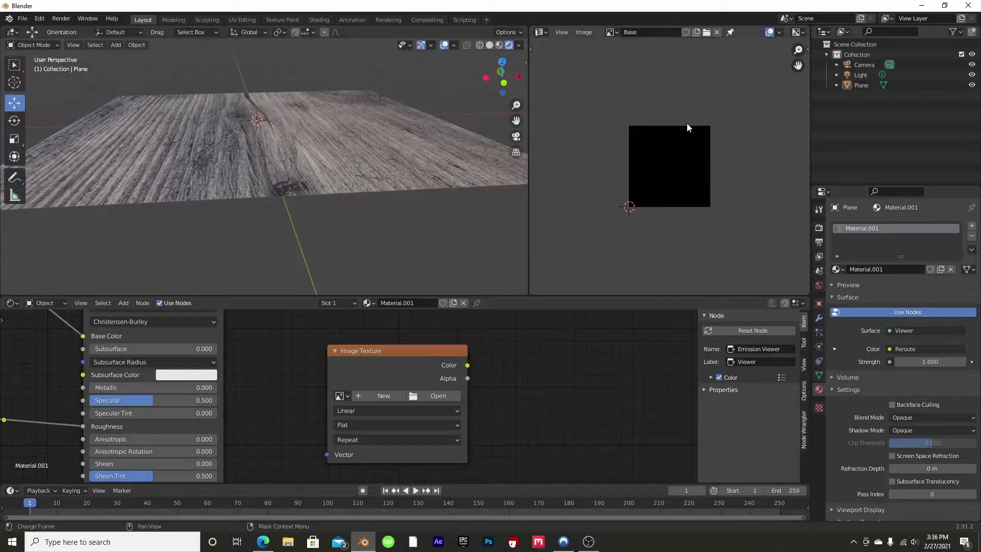
{"action": "scroll", "coordinate": [689, 219], "scroll_direction": "up", "scroll_amount": 3}
{"action": "middle_click_drag", "start_coordinate": [538, 393], "coordinate": [508, 373]}
{"action": "left_click", "coordinate": [312, 376]}
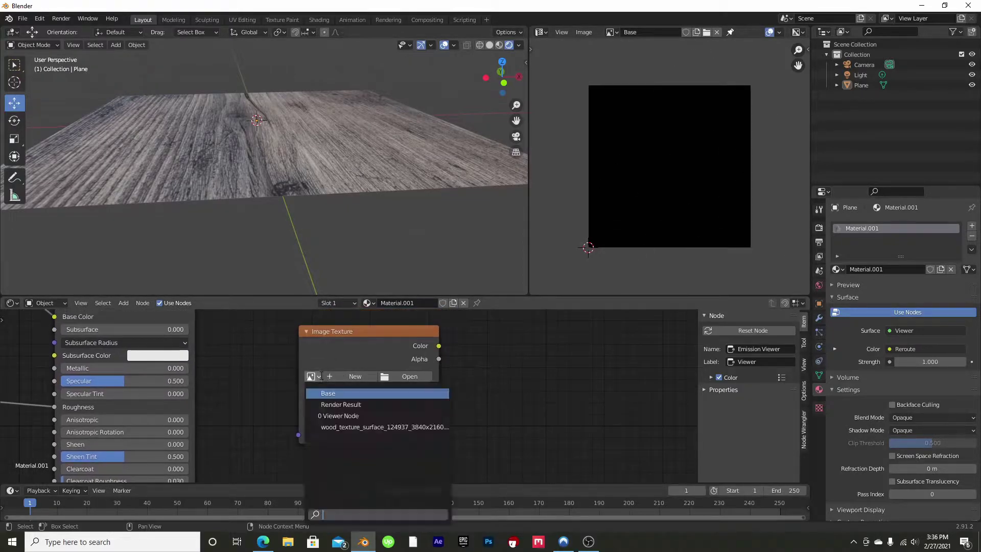
{"action": "left_click", "coordinate": [334, 394]}
{"action": "middle_click_drag", "start_coordinate": [439, 393], "coordinate": [442, 371]}
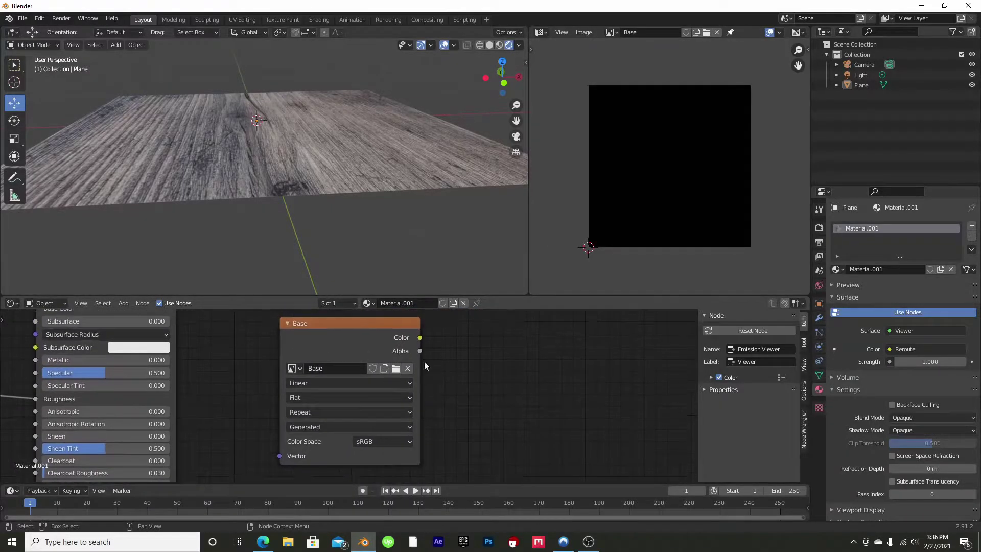
- Set the render engine to Cycles and the bake type to Emit
{"action": "left_click", "coordinate": [819, 228]}
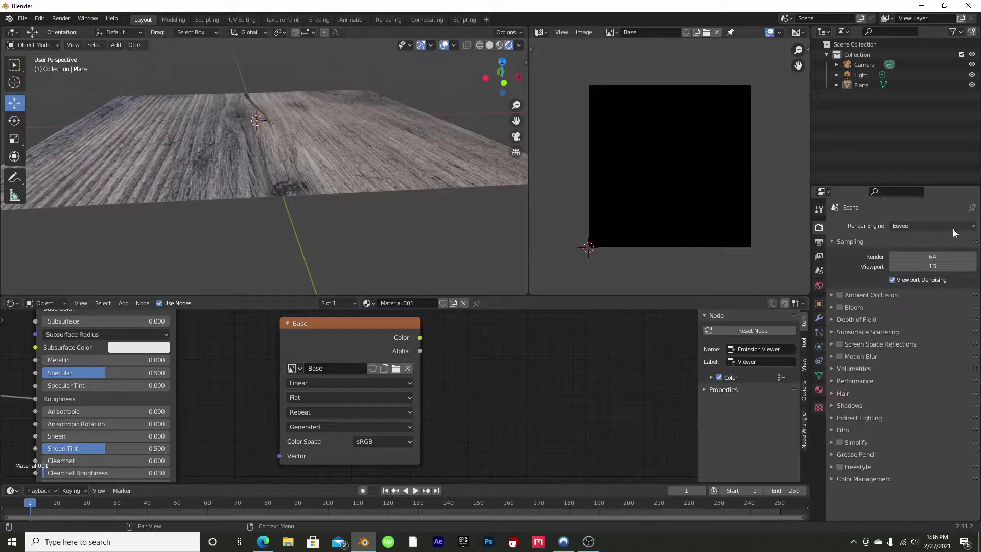
{"action": "left_click", "coordinate": [921, 226]}
{"action": "left_click", "coordinate": [918, 262]}
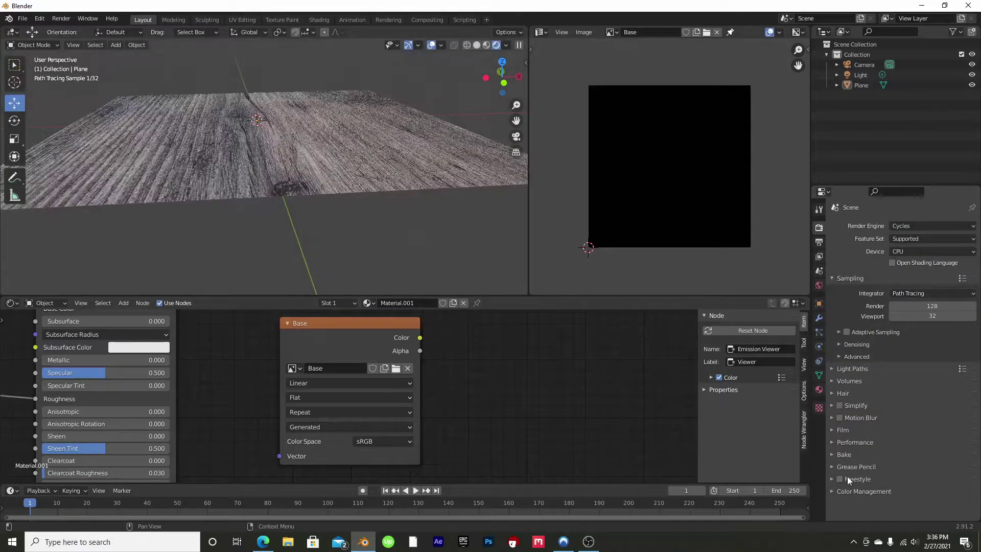
{"action": "left_click", "coordinate": [833, 454]}
{"action": "scroll", "coordinate": [899, 358], "scroll_direction": "down", "scroll_amount": 8}
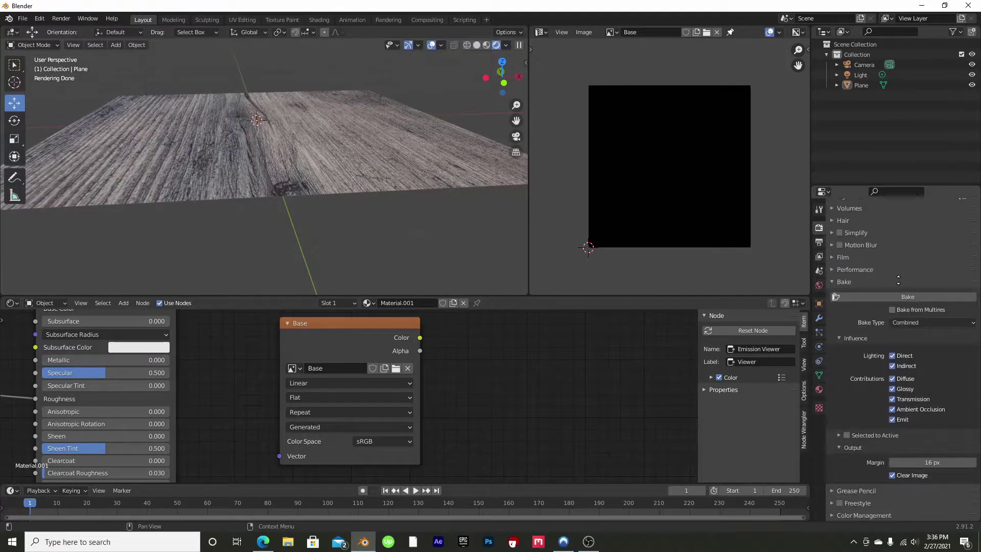
{"action": "left_click", "coordinate": [917, 323]}
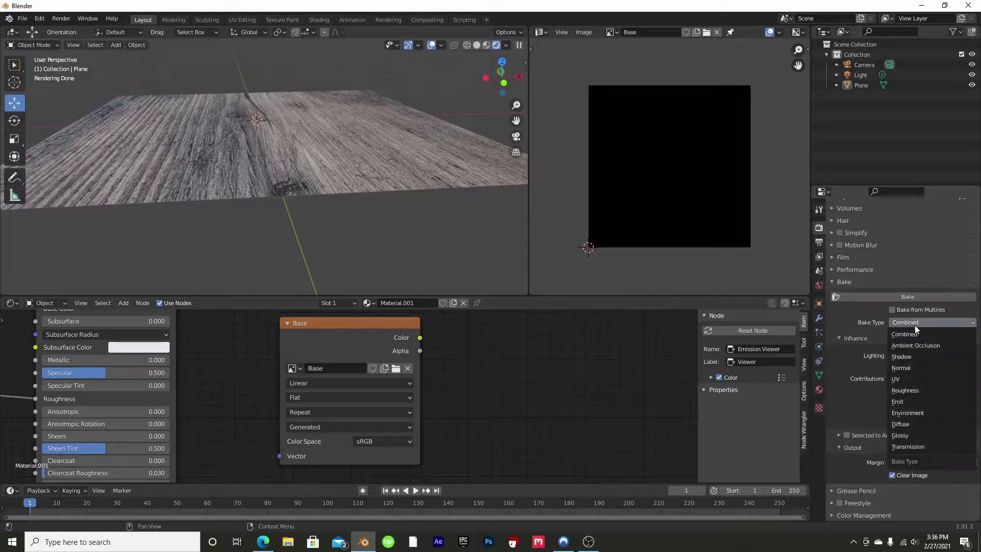
{"action": "left_click", "coordinate": [908, 402]}
- Select the wood plane in the 3D view as the object to bake
{"action": "middle_click_drag", "start_coordinate": [492, 387], "coordinate": [505, 392]}
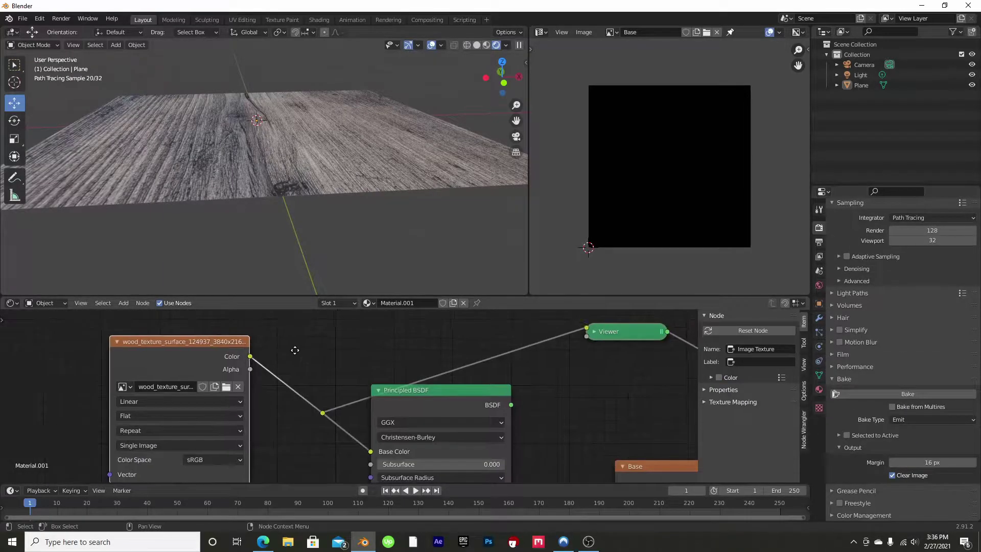
{"action": "middle_click_drag", "start_coordinate": [296, 350], "coordinate": [294, 355]}
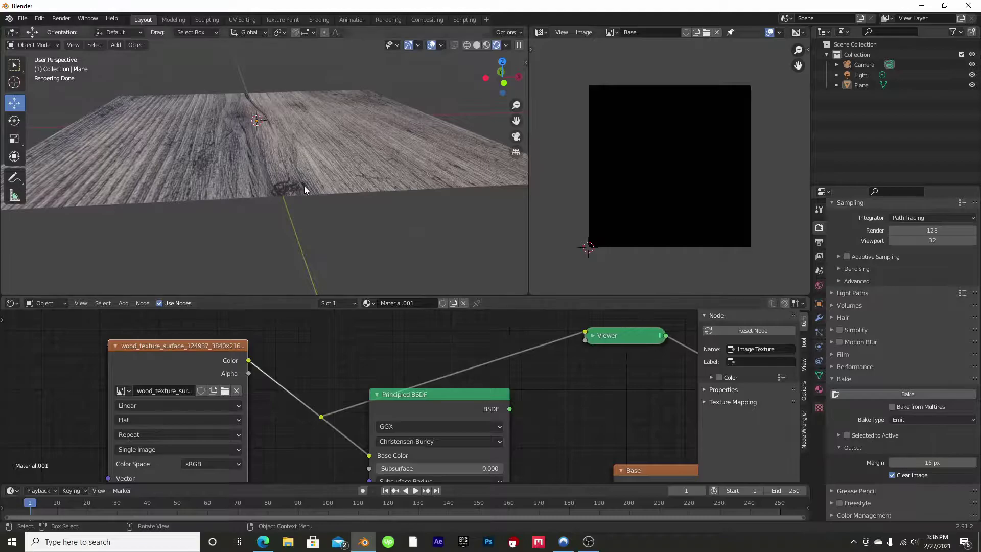
{"action": "left_click", "coordinate": [305, 163]}
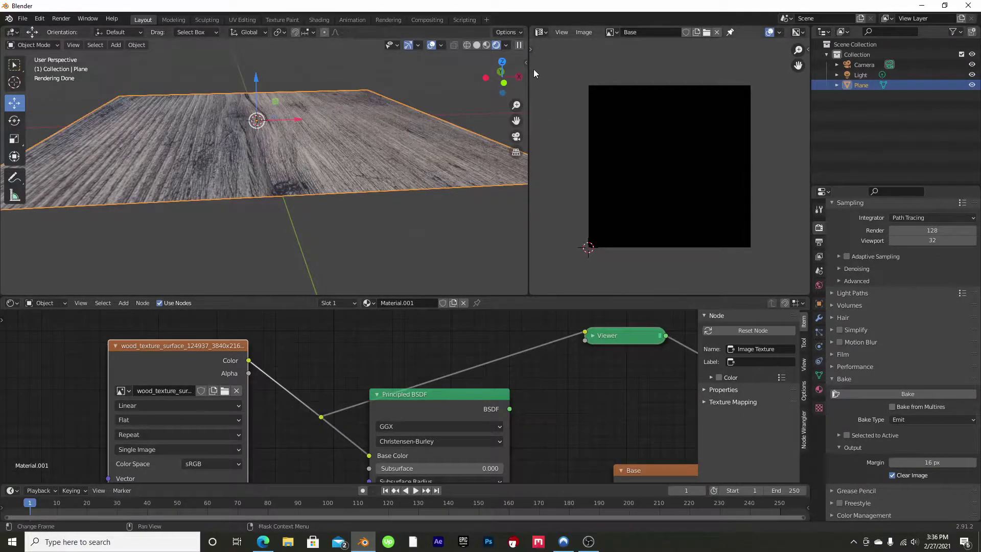
{"action": "left_click_drag", "start_coordinate": [503, 77], "coordinate": [404, 76]}
{"action": "key", "text": "KP_Decimal"}
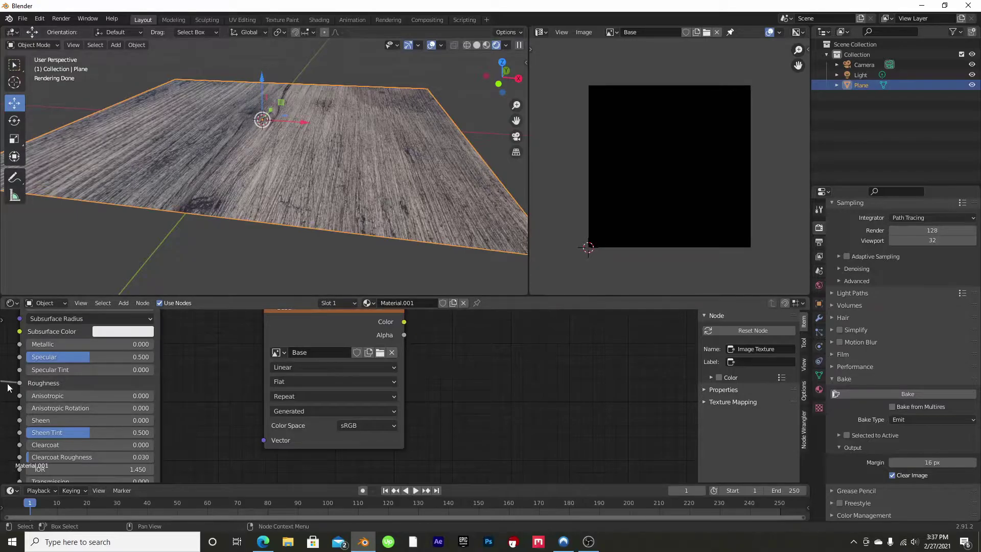
{"action": "middle_click_drag", "start_coordinate": [243, 374], "coordinate": [198, 381]}
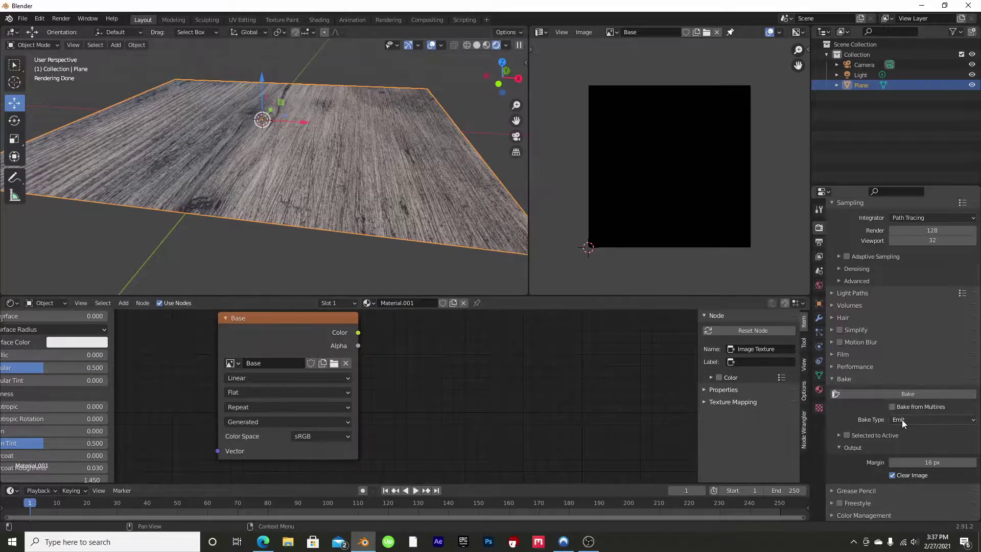
- Set the Cycles render samples to 2 and bake the plane's base colour with the Emit bake type
{"action": "left_click", "coordinate": [933, 231]}
{"action": "type", "text": "2"}
{"action": "key", "text": "Return"}
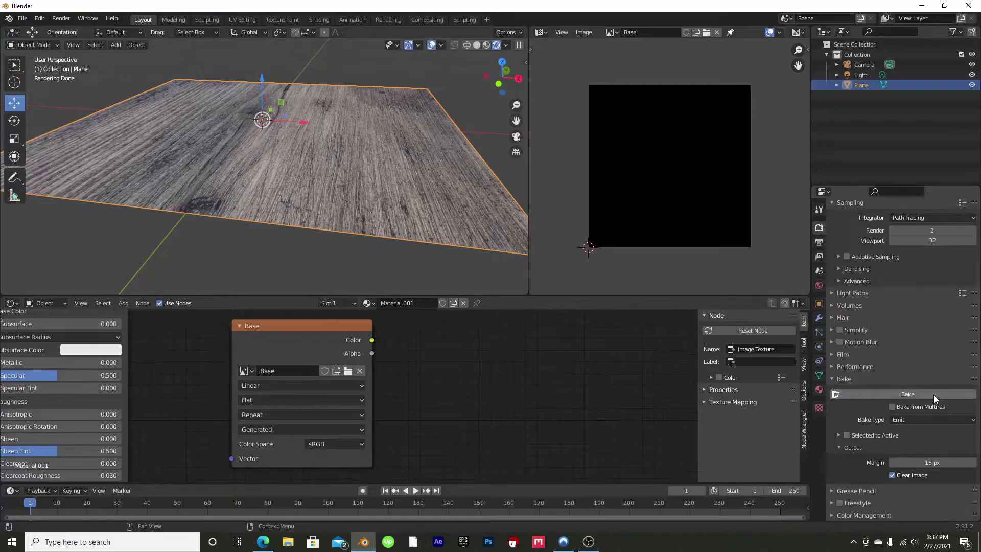
{"action": "left_click", "coordinate": [934, 395]}
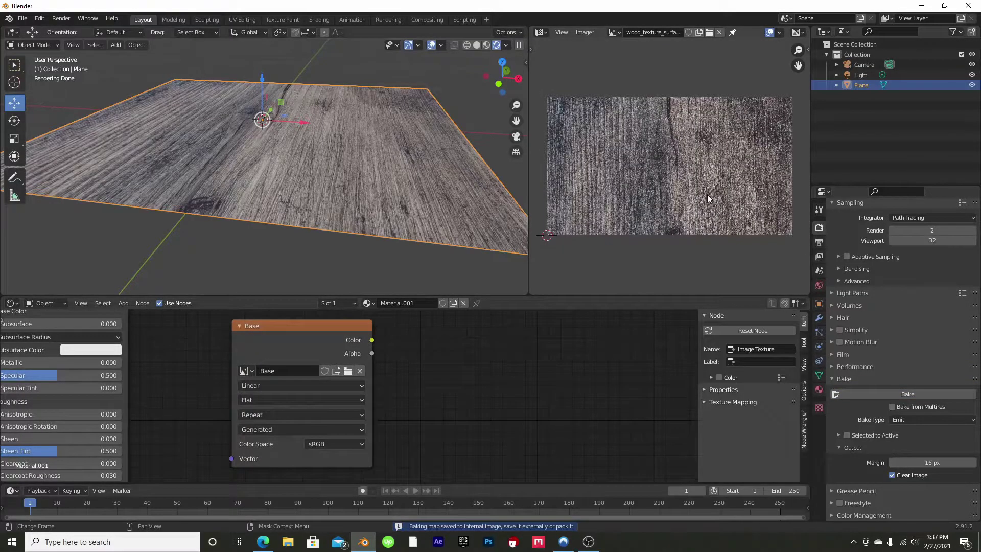
- Examine the detail of the baked wood colour image up close and as a whole
{"action": "scroll", "coordinate": [715, 140], "scroll_direction": "up", "scroll_amount": 1}
{"action": "scroll", "coordinate": [643, 170], "scroll_direction": "up", "scroll_amount": 5}
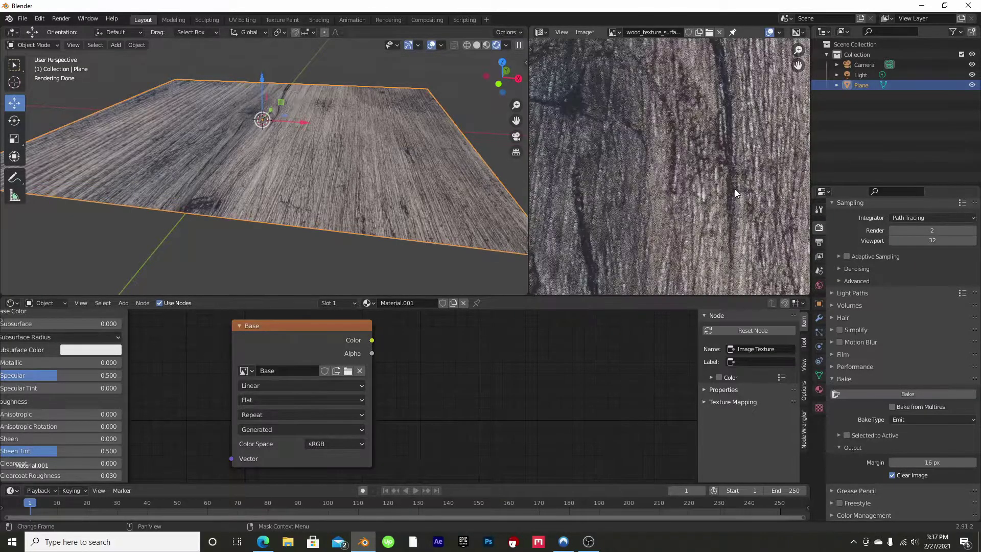
{"action": "scroll", "coordinate": [684, 205], "scroll_direction": "down", "scroll_amount": 5}
{"action": "scroll", "coordinate": [684, 203], "scroll_direction": "up", "scroll_amount": 1}
{"action": "scroll", "coordinate": [685, 202], "scroll_direction": "down", "scroll_amount": 1}
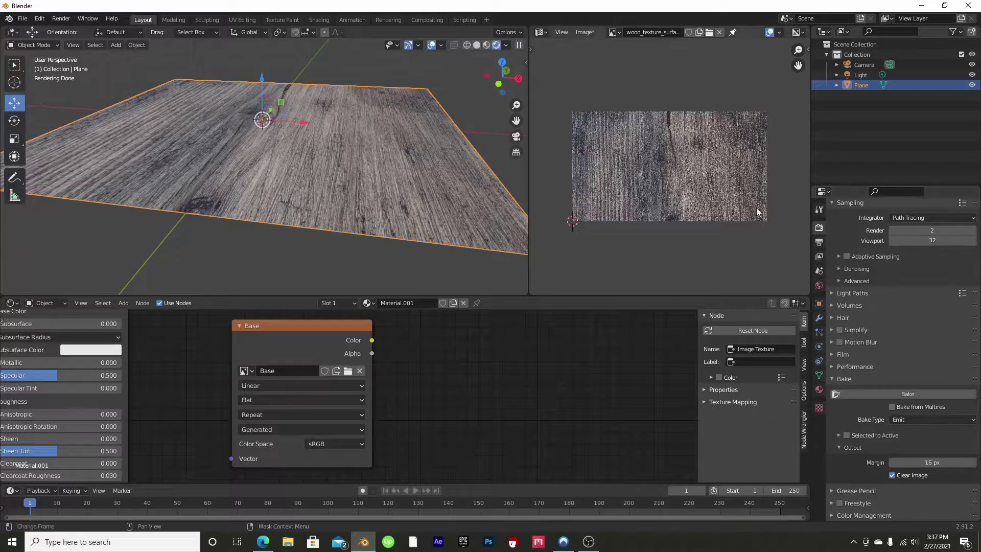
{"action": "scroll", "coordinate": [703, 183], "scroll_direction": "up", "scroll_amount": 2}
{"action": "scroll", "coordinate": [700, 189], "scroll_direction": "down", "scroll_amount": 2}
{"action": "scroll", "coordinate": [659, 171], "scroll_direction": "up", "scroll_amount": 3}
{"action": "scroll", "coordinate": [659, 177], "scroll_direction": "down", "scroll_amount": 2}
{"action": "scroll", "coordinate": [659, 182], "scroll_direction": "up", "scroll_amount": 3}
{"action": "scroll", "coordinate": [661, 181], "scroll_direction": "down", "scroll_amount": 3}
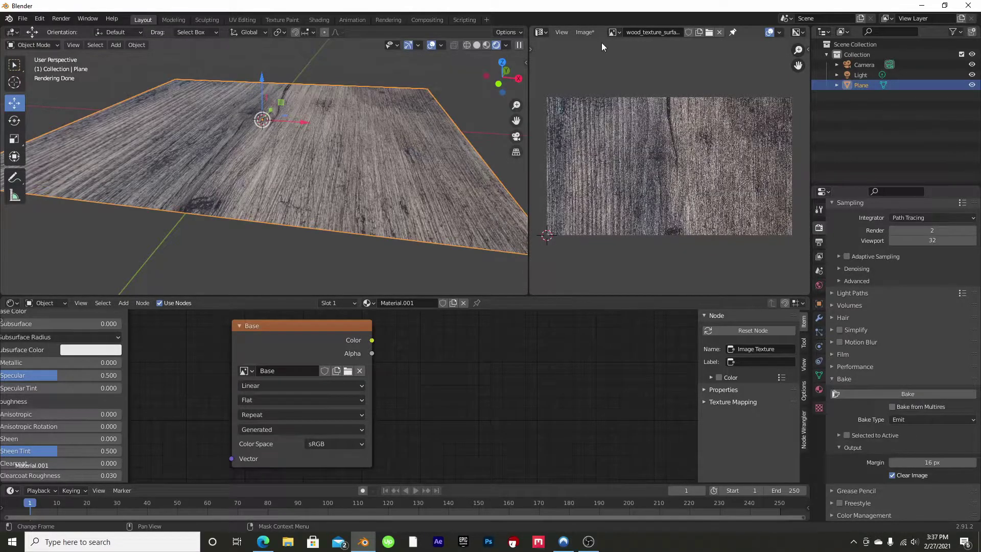
- Save the baked colour image as Base Image.jpg in the WOODTUTORIAL folder
{"action": "left_click", "coordinate": [575, 32]}
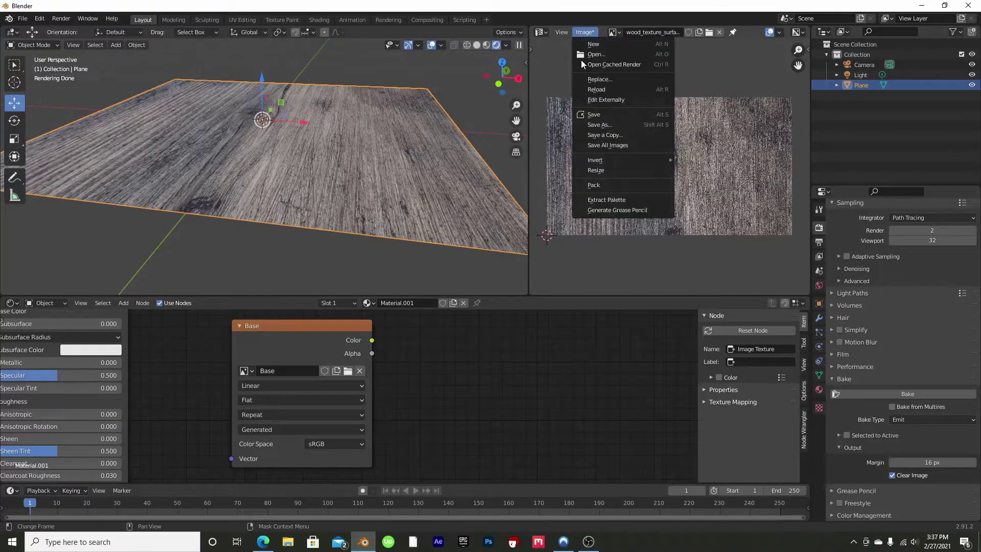
{"action": "left_click", "coordinate": [605, 127]}
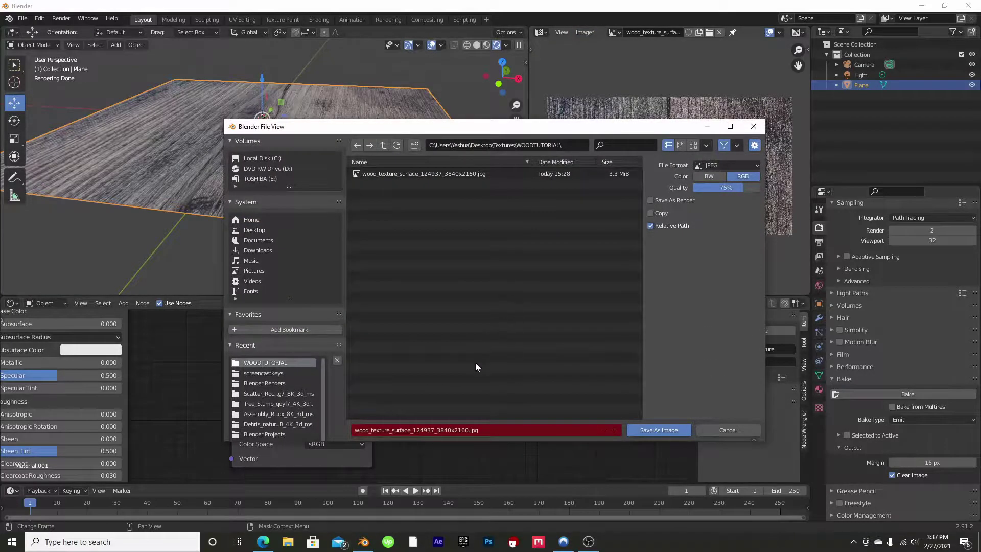
{"action": "left_click", "coordinate": [489, 428]}
{"action": "key", "text": "BackSpace"}
{"action": "type", "text": "Base Image"}
{"action": "key", "text": "Return"}
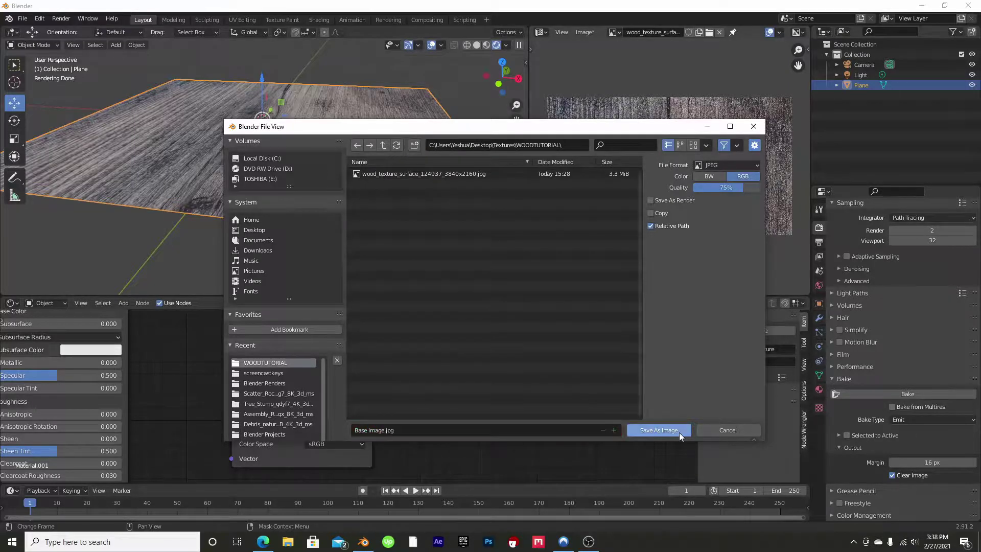
{"action": "left_click", "coordinate": [679, 432]}
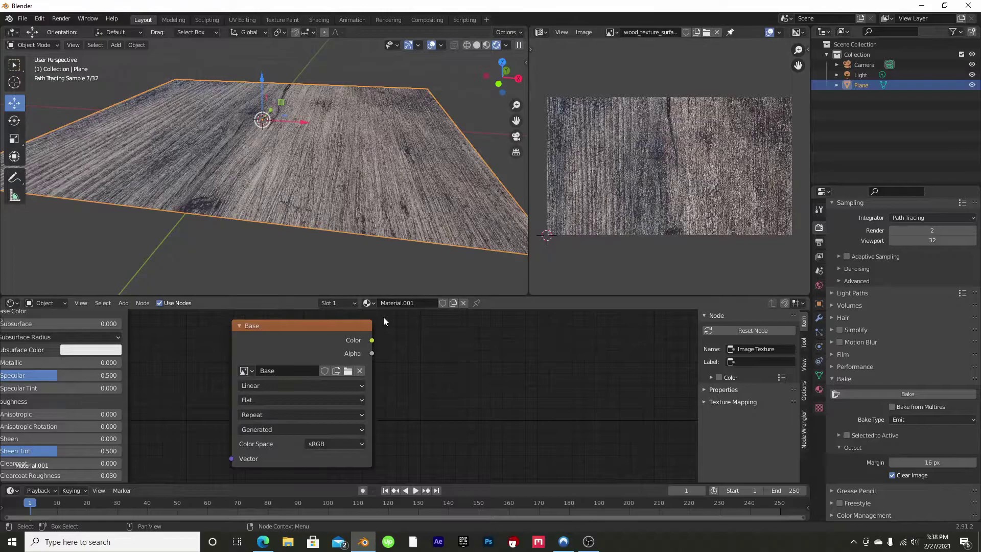
- Route the ColorRamp output that feeds Roughness through the Viewer node to preview it on the plane
{"action": "middle_click_drag", "start_coordinate": [406, 389], "coordinate": [624, 397]}
{"action": "scroll", "coordinate": [458, 369], "scroll_direction": "down", "scroll_amount": 5}
{"action": "middle_click_drag", "start_coordinate": [395, 372], "coordinate": [449, 366]}
{"action": "left_click", "coordinate": [143, 390]}
{"action": "scroll", "coordinate": [278, 387], "scroll_direction": "up", "scroll_amount": 3}
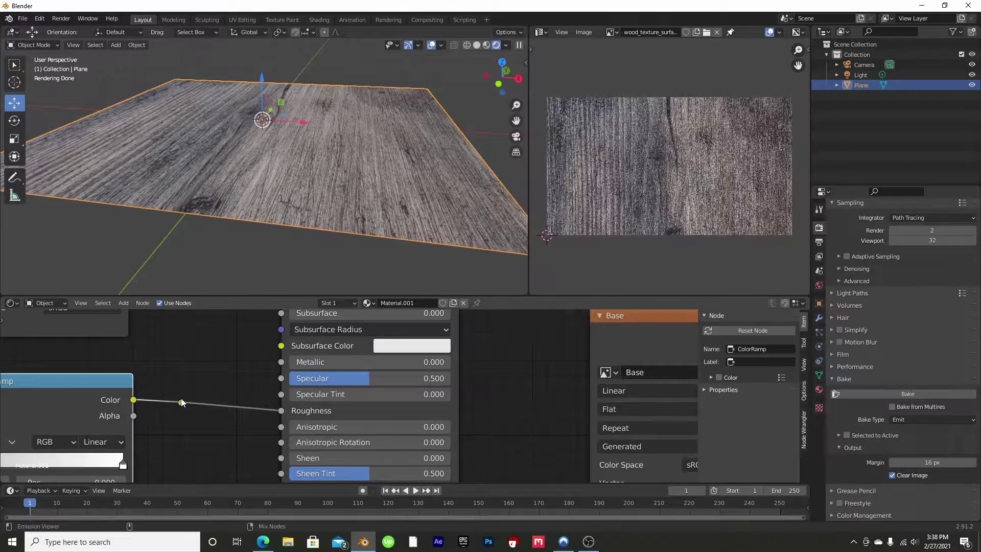
{"action": "left_click", "coordinate": [181, 401], "text": "ctrl+shift"}
{"action": "middle_click_drag", "start_coordinate": [183, 344], "coordinate": [58, 482]}
{"action": "middle_click_drag", "start_coordinate": [418, 377], "coordinate": [354, 483]}
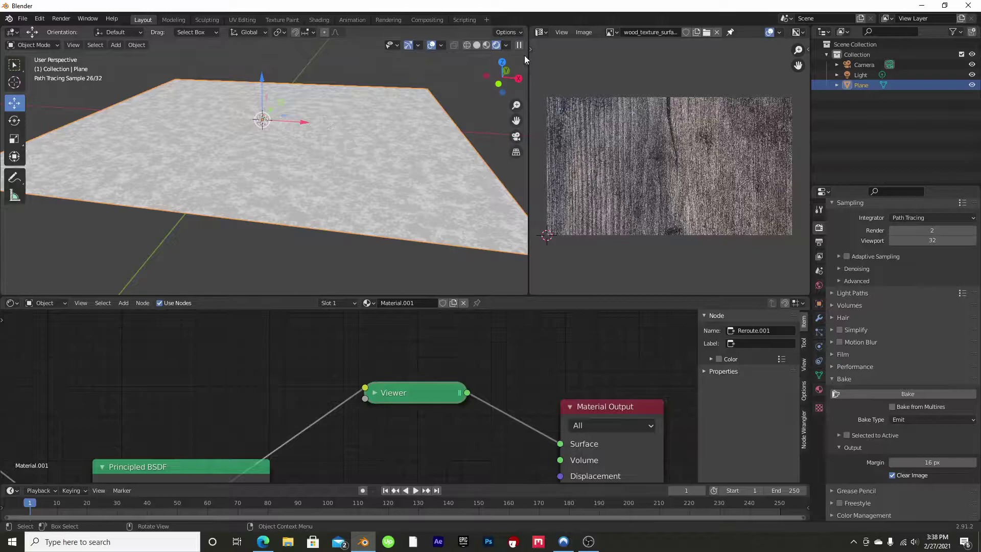
{"action": "left_click_drag", "start_coordinate": [511, 64], "coordinate": [407, 59]}
- Create a new blank image named Roughness, keeping the width and height at 4029 px
{"action": "middle_click_drag", "start_coordinate": [493, 342], "coordinate": [436, 373]}
{"action": "left_click", "coordinate": [582, 33]}
{"action": "left_click", "coordinate": [593, 44]}
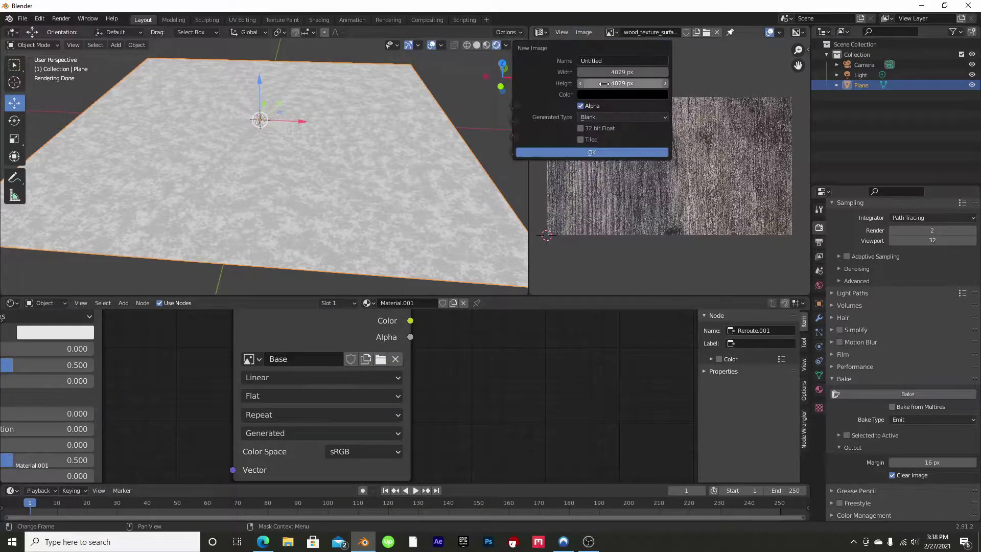
{"action": "left_click", "coordinate": [607, 61]}
{"action": "key", "text": "BackSpace"}
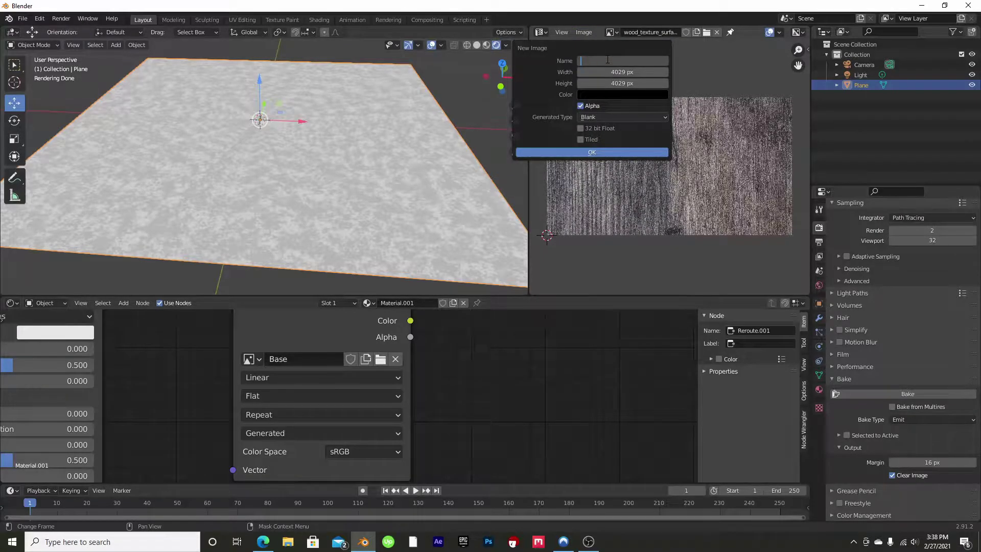
{"action": "type", "text": "Roughness"}
{"action": "key", "text": "Return"}
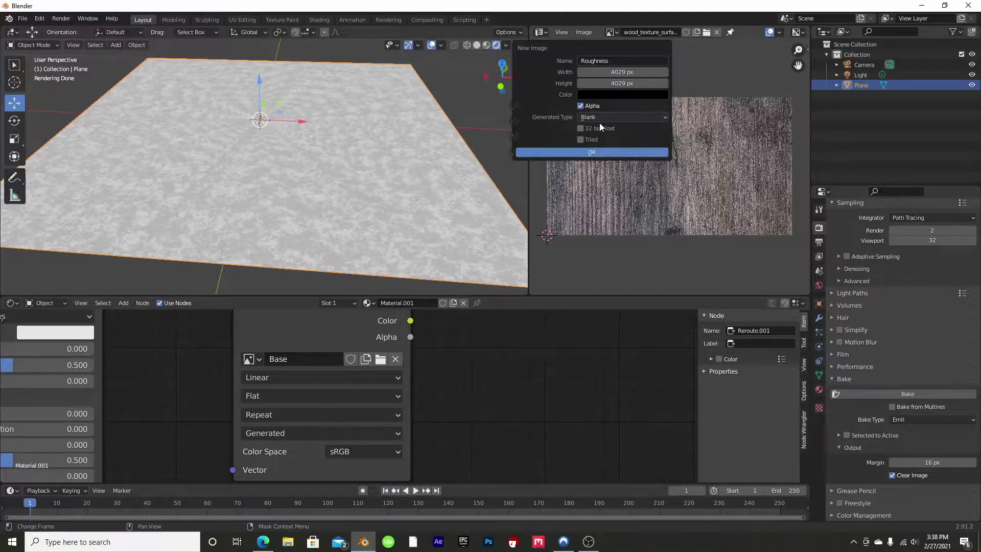
{"action": "left_click", "coordinate": [594, 152]}
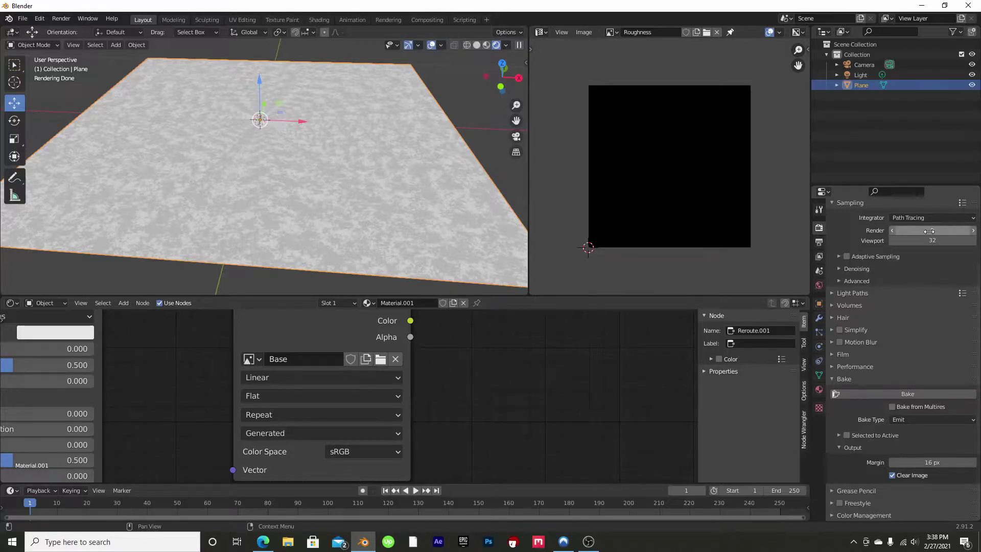
- Assign the Roughness image to the unconnected Image Texture node and set its color space to Non-Color
{"action": "middle_click_drag", "start_coordinate": [456, 376], "coordinate": [504, 455]}
{"action": "middle_click_drag", "start_coordinate": [535, 392], "coordinate": [498, 316]}
{"action": "left_click", "coordinate": [296, 314]}
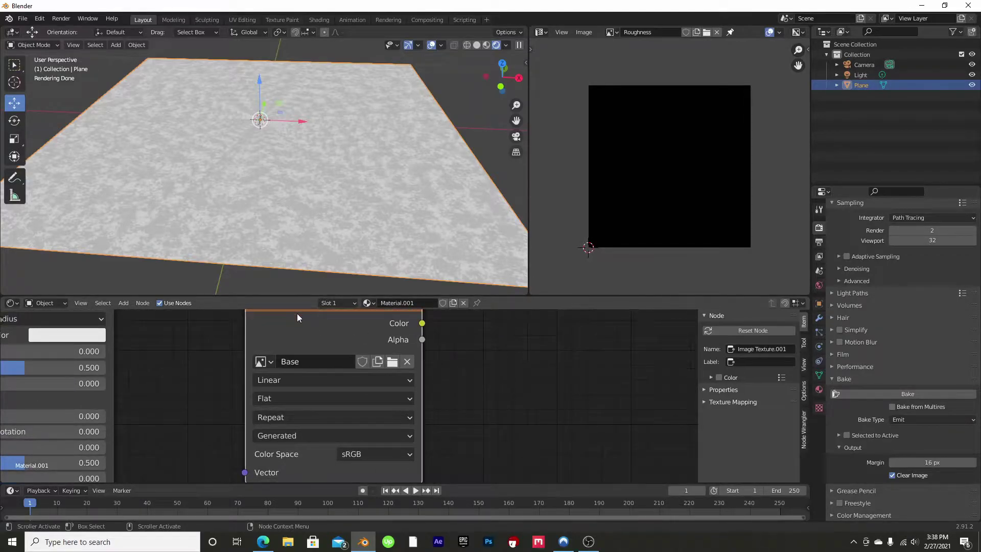
{"action": "left_click", "coordinate": [270, 362]}
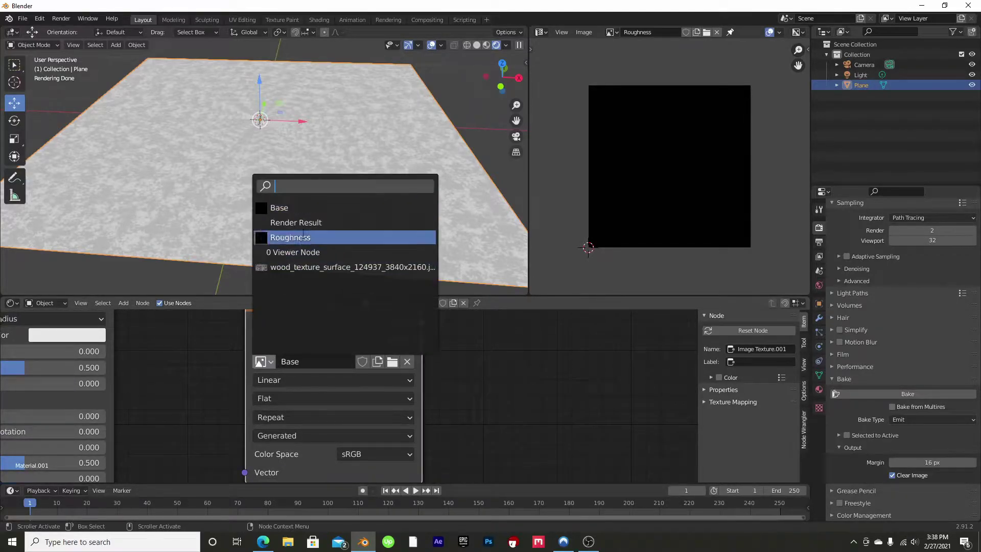
{"action": "left_click", "coordinate": [289, 238]}
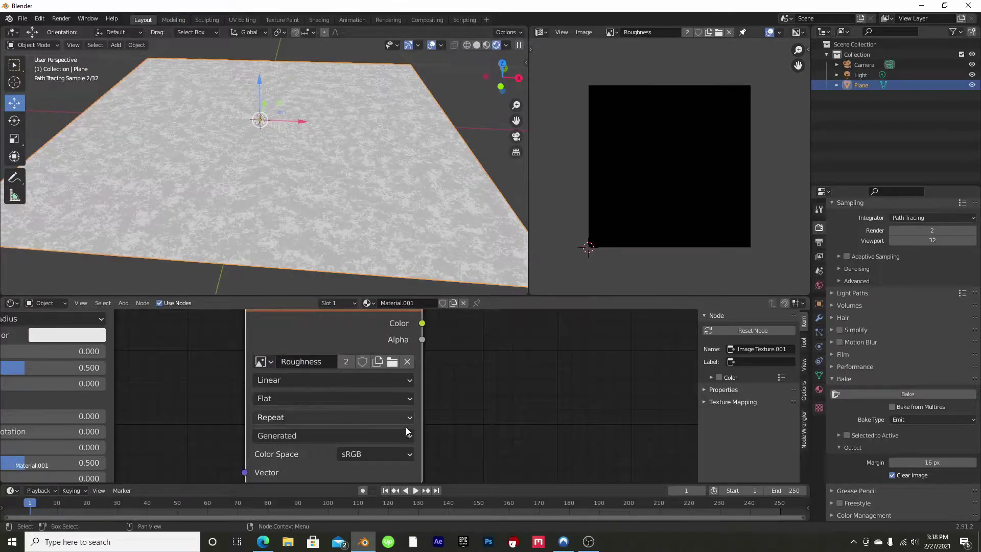
{"action": "left_click", "coordinate": [379, 454]}
{"action": "left_click", "coordinate": [370, 391]}
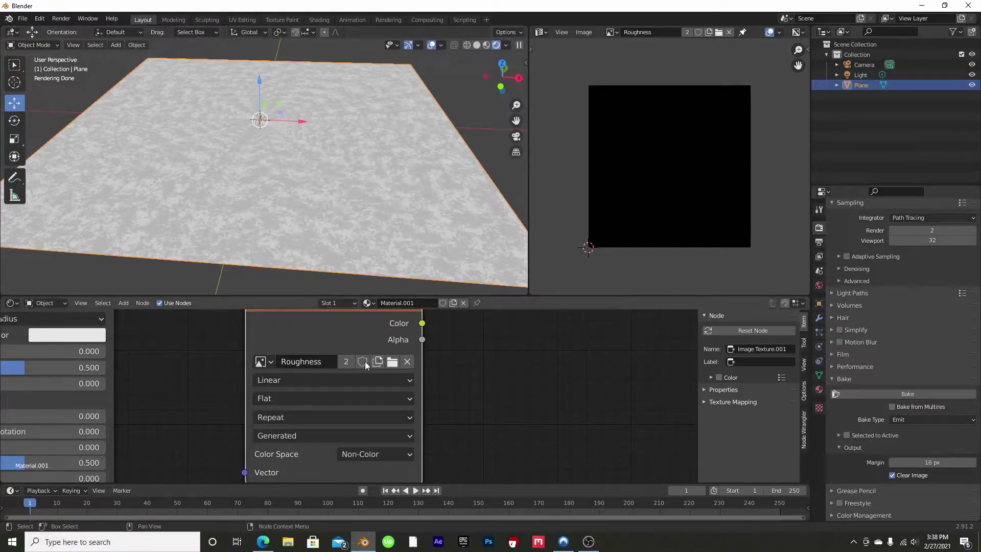
- Bake the previewed roughness pattern into the Roughness image and inspect the baked map
{"action": "scroll", "coordinate": [426, 376], "scroll_direction": "down", "scroll_amount": 3}
{"action": "middle_click_drag", "start_coordinate": [433, 372], "coordinate": [381, 368]}
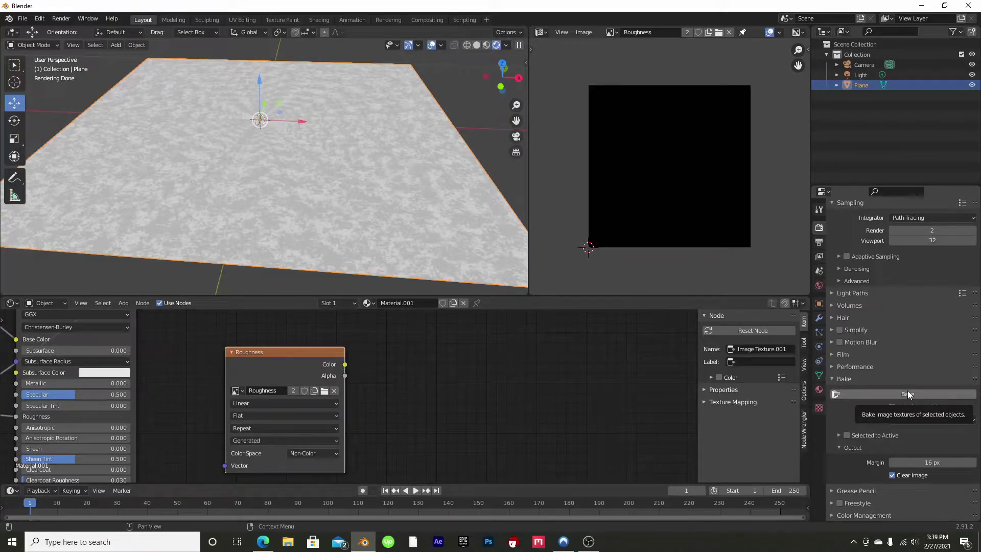
{"action": "middle_click_drag", "start_coordinate": [171, 341], "coordinate": [334, 331]}
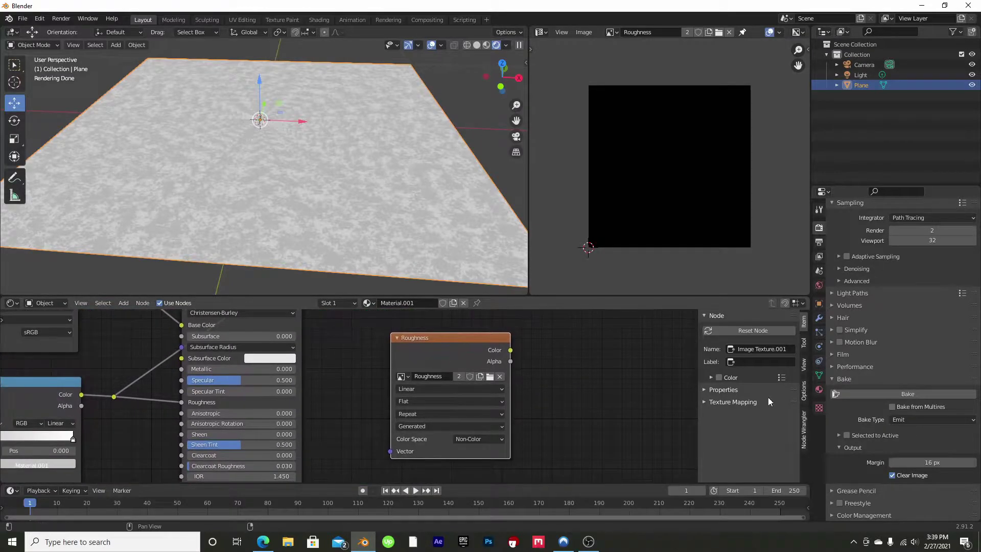
{"action": "left_click", "coordinate": [906, 393]}
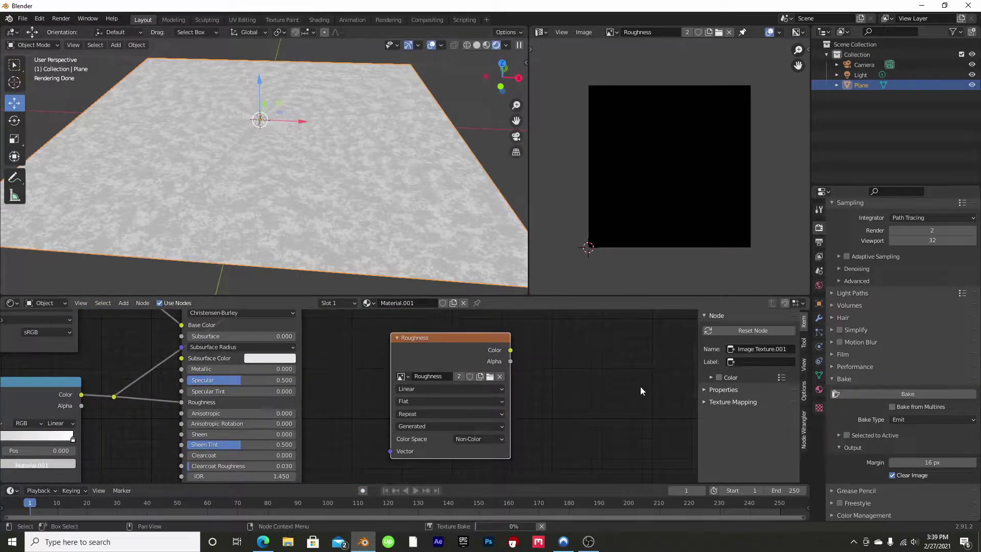
{"action": "scroll", "coordinate": [689, 153], "scroll_direction": "up", "scroll_amount": 3}
{"action": "scroll", "coordinate": [684, 161], "scroll_direction": "down", "scroll_amount": 4}
{"action": "scroll", "coordinate": [679, 171], "scroll_direction": "up", "scroll_amount": 2}
{"action": "scroll", "coordinate": [678, 171], "scroll_direction": "up", "scroll_amount": 2}
{"action": "scroll", "coordinate": [700, 138], "scroll_direction": "down", "scroll_amount": 2}
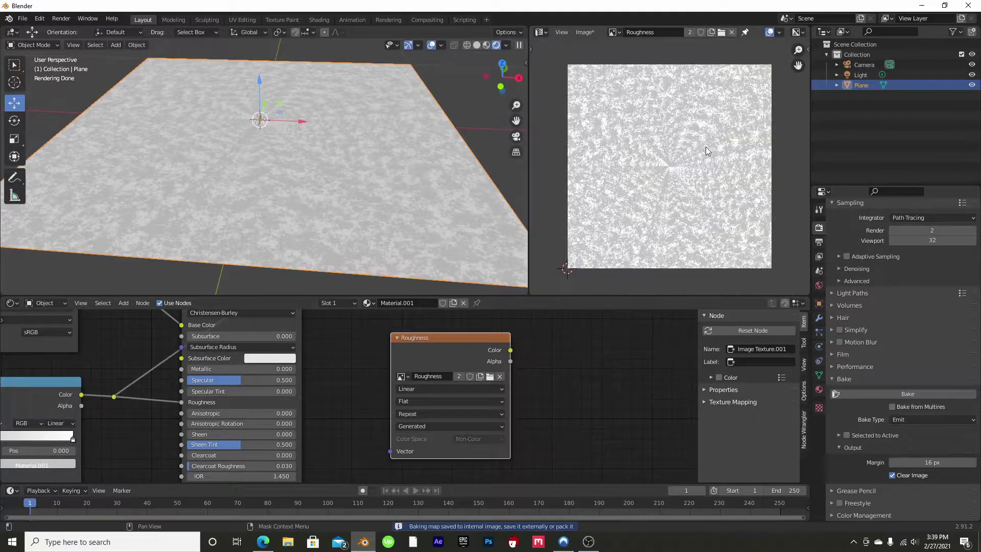
- Save the baked roughness map as Roughness.png in the WOODTUTORIAL folder
{"action": "left_click", "coordinate": [583, 32]}
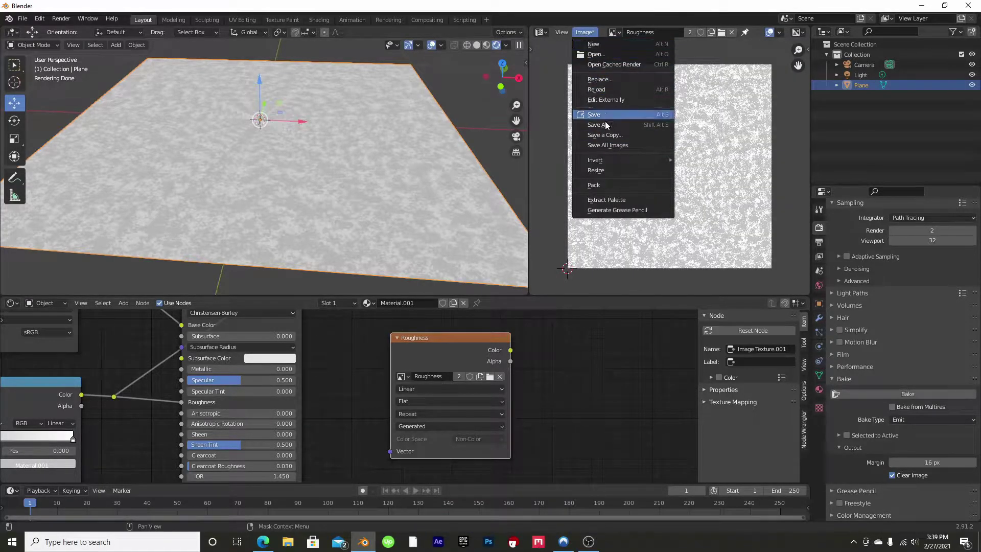
{"action": "left_click", "coordinate": [603, 124]}
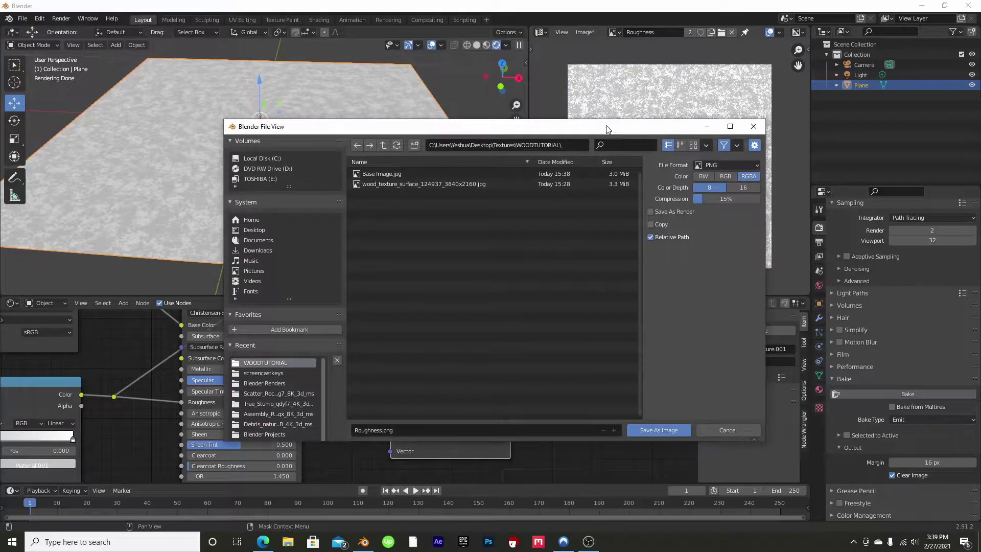
{"action": "left_click", "coordinate": [658, 430]}
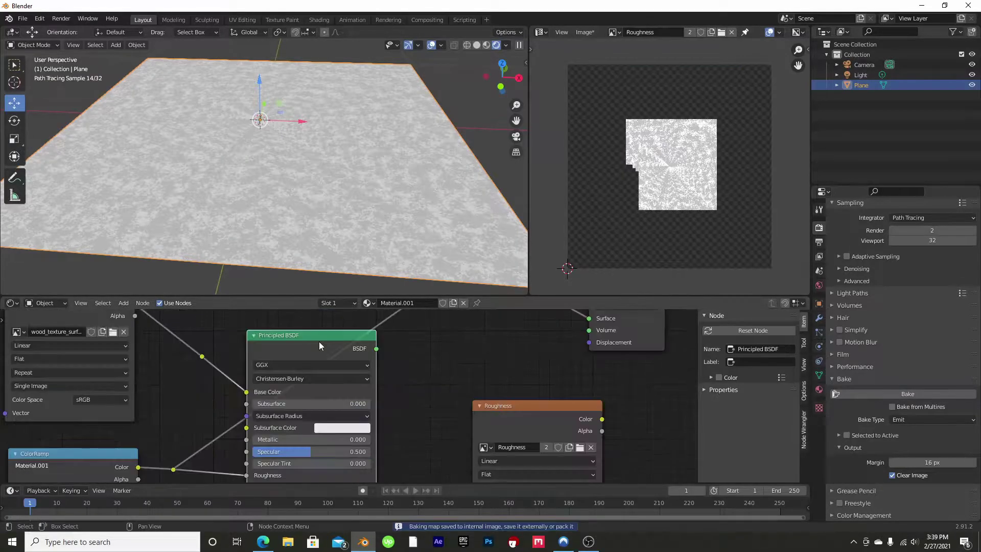
- Set the bake type to Normal
{"action": "middle_click_drag", "start_coordinate": [438, 406], "coordinate": [440, 375]}
{"action": "scroll", "coordinate": [323, 409], "scroll_direction": "up", "scroll_amount": 5, "text": "shift"}
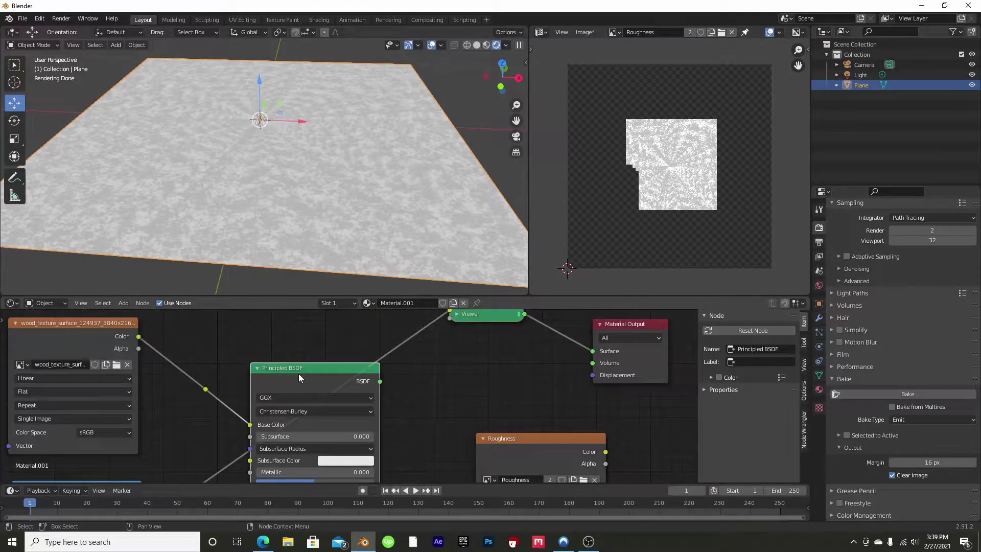
{"action": "left_click", "coordinate": [922, 420]}
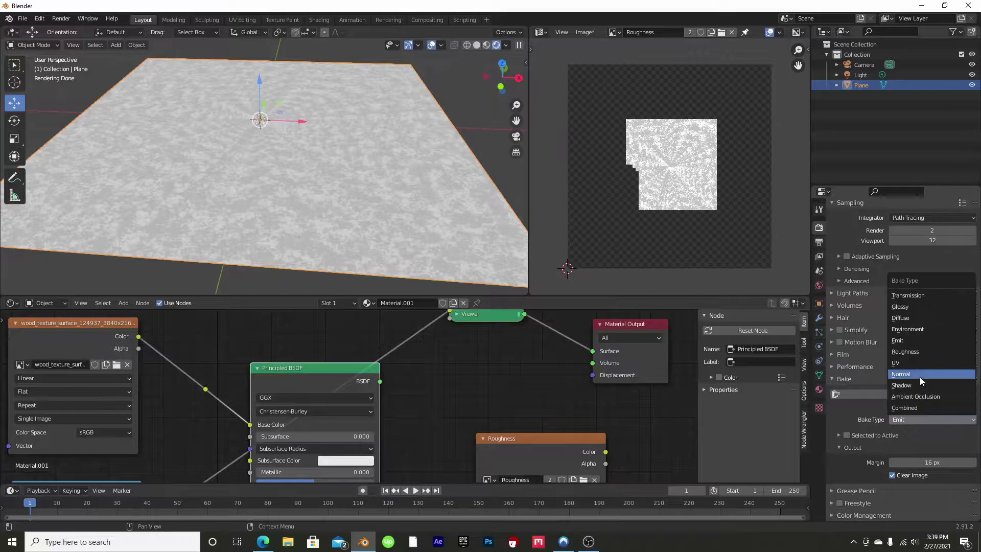
{"action": "left_click", "coordinate": [919, 375]}
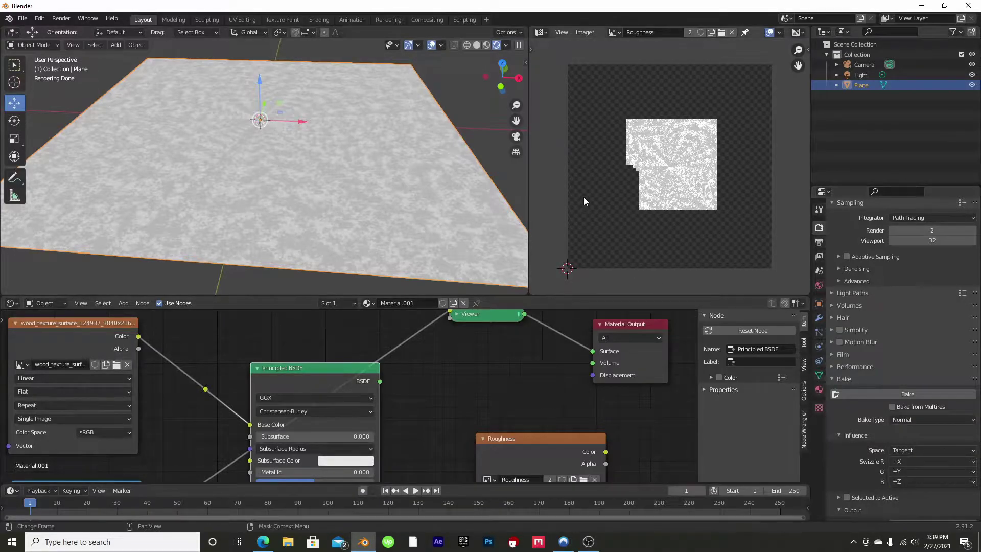
- Create a new blank image named Normal, keeping its 4029 x 4029 px size
{"action": "left_click", "coordinate": [585, 33]}
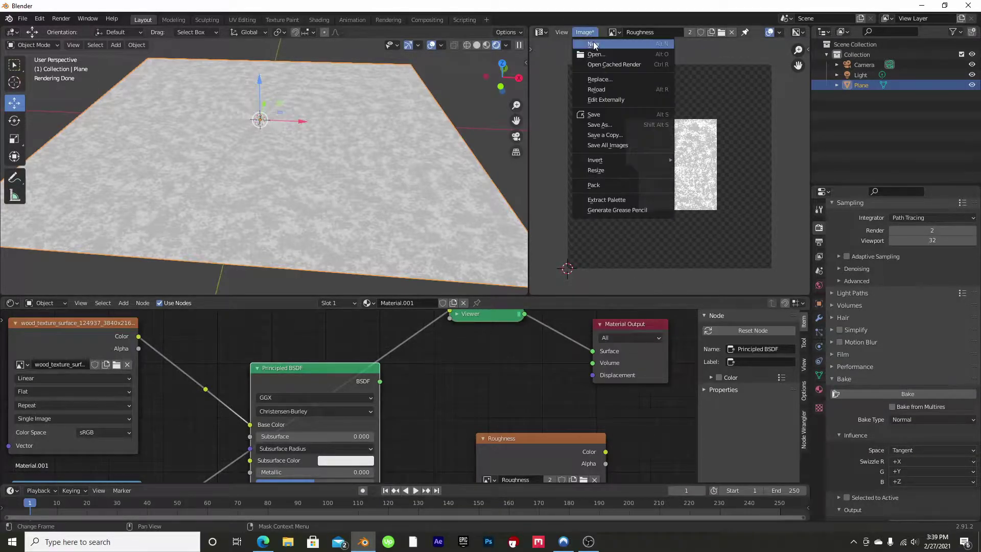
{"action": "left_click", "coordinate": [593, 44]}
{"action": "left_click", "coordinate": [606, 60]}
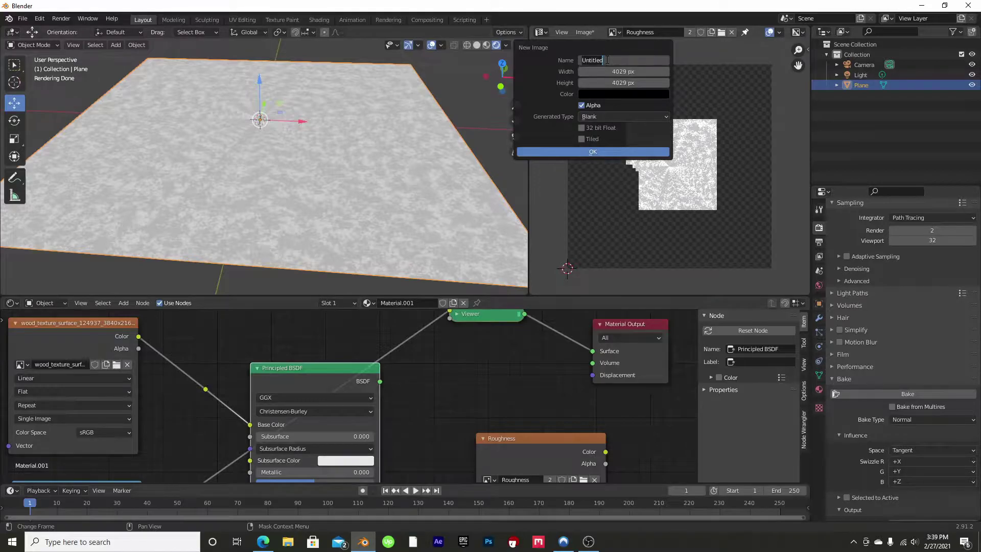
{"action": "type", "text": "Normal"}
{"action": "key", "text": "Return"}
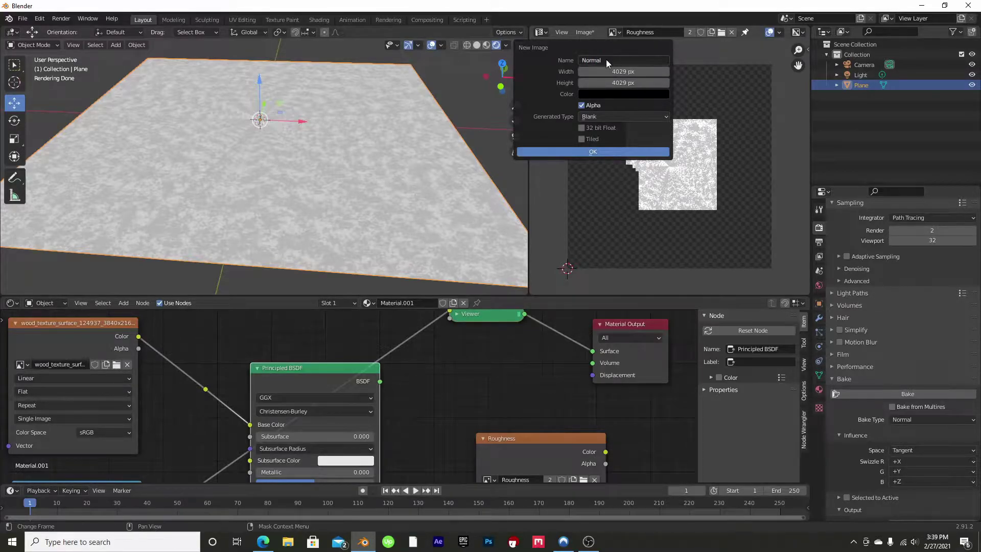
{"action": "left_click", "coordinate": [591, 152]}
- Assign the Normal image to the unconnected Image Texture node in place of the Roughness image
{"action": "middle_click_drag", "start_coordinate": [507, 378], "coordinate": [438, 263]}
{"action": "scroll", "coordinate": [438, 263], "scroll_direction": "up", "scroll_amount": 1}
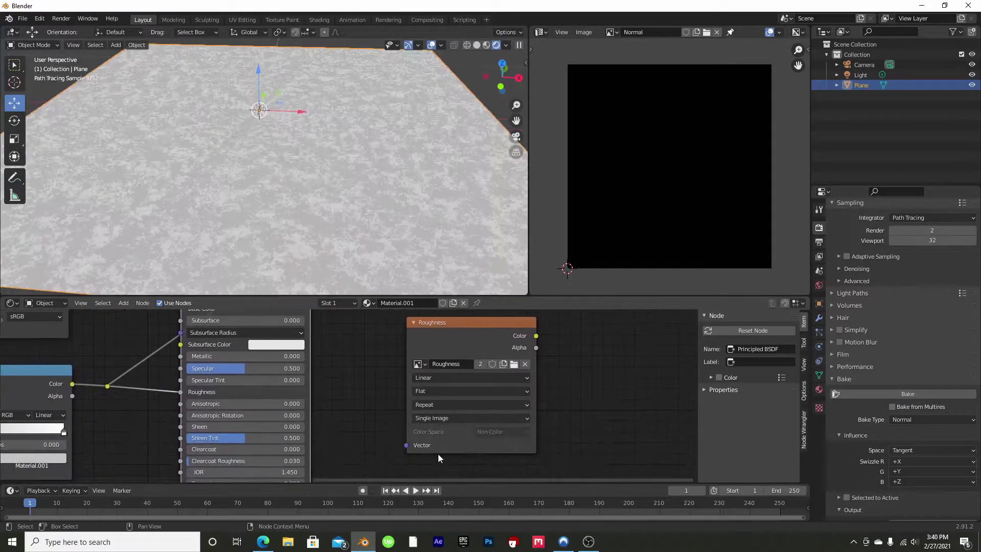
{"action": "left_click", "coordinate": [444, 328]}
{"action": "left_click", "coordinate": [420, 364]}
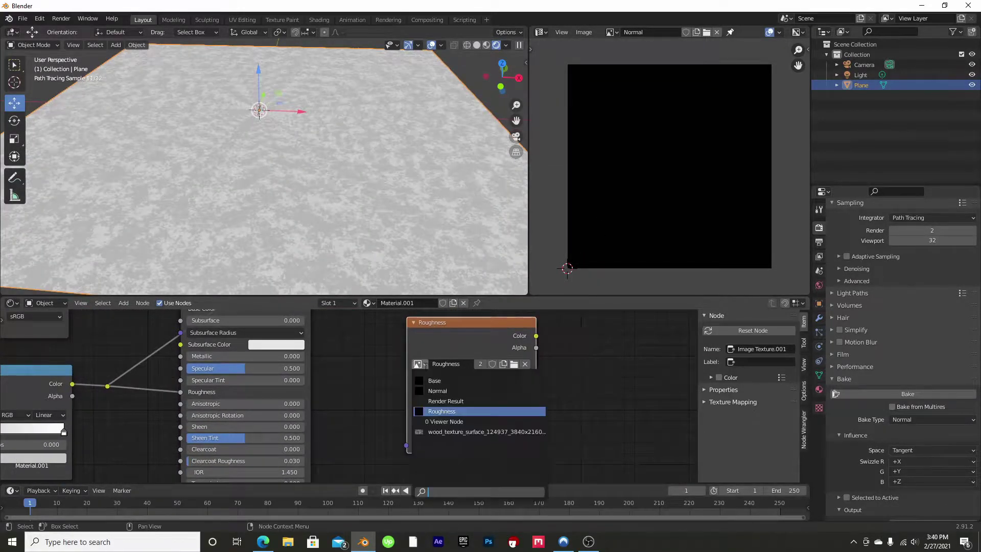
{"action": "left_click", "coordinate": [440, 391]}
{"action": "middle_click_drag", "start_coordinate": [546, 342], "coordinate": [459, 355]}
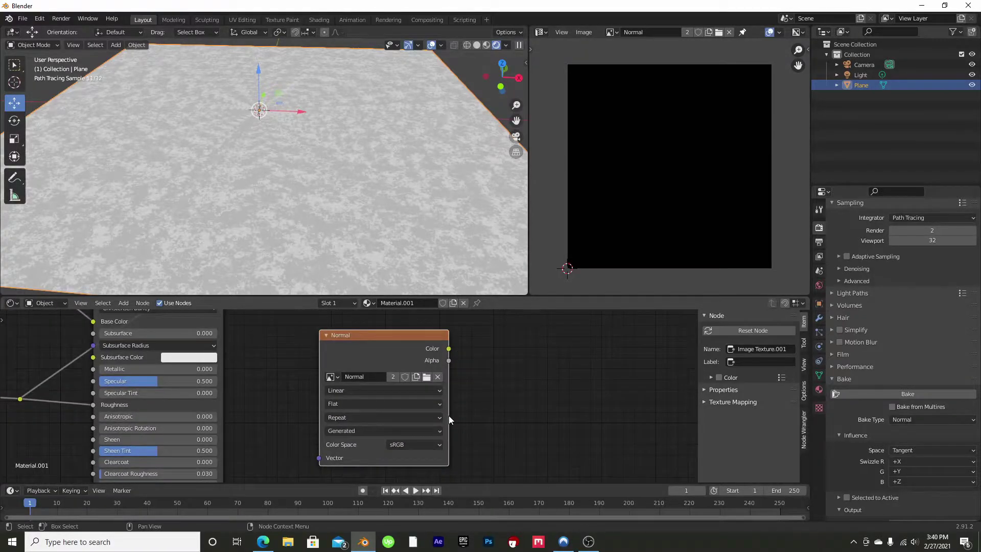
- Connect the Principled BSDF output directly to the Surface input of the Material Output, bypassing the Viewer node
{"action": "middle_click_drag", "start_coordinate": [287, 403], "coordinate": [372, 254]}
{"action": "left_click", "coordinate": [222, 424]}
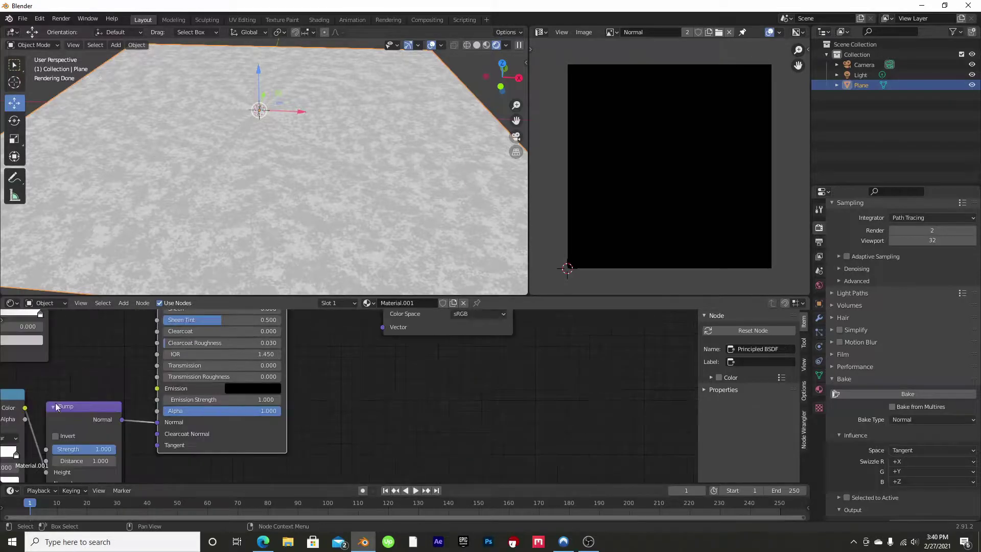
{"action": "left_click", "coordinate": [437, 325]}
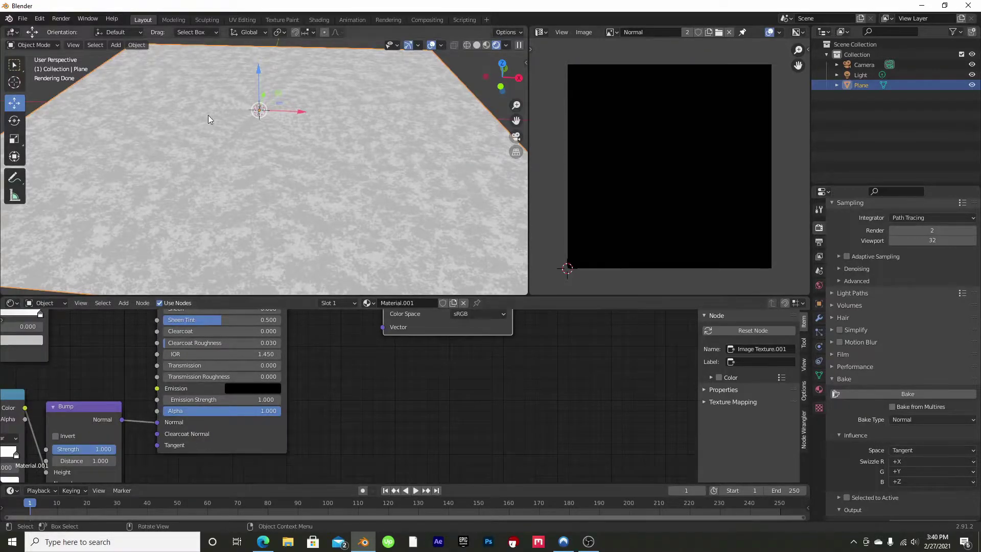
{"action": "middle_click_drag", "start_coordinate": [548, 363], "coordinate": [563, 455]}
{"action": "left_click_drag", "start_coordinate": [301, 411], "coordinate": [364, 375]}
{"action": "left_click_drag", "start_coordinate": [311, 401], "coordinate": [510, 384]}
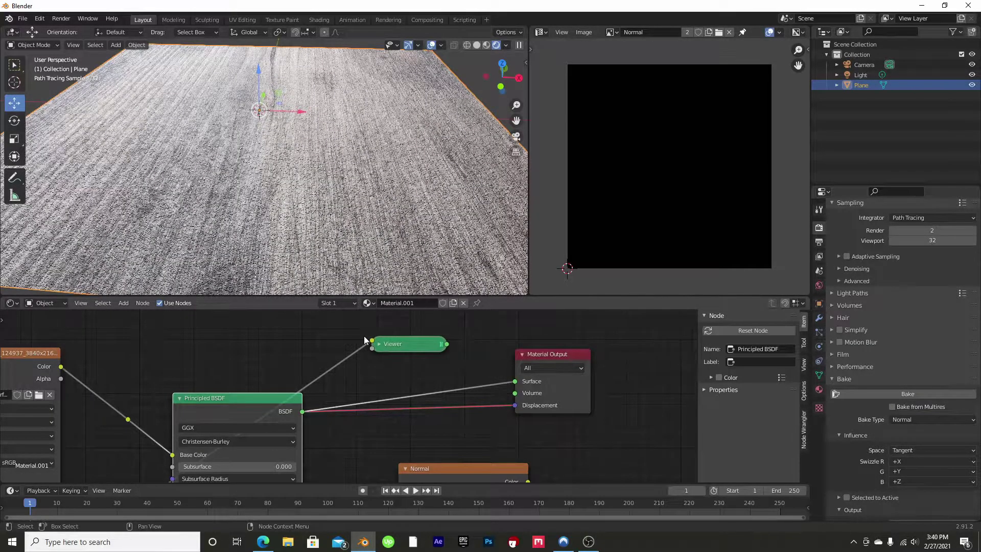
- Detach the roughness and bump links from the Principled BSDF and restore both connections
{"action": "middle_click_drag", "start_coordinate": [363, 336], "coordinate": [517, 286]}
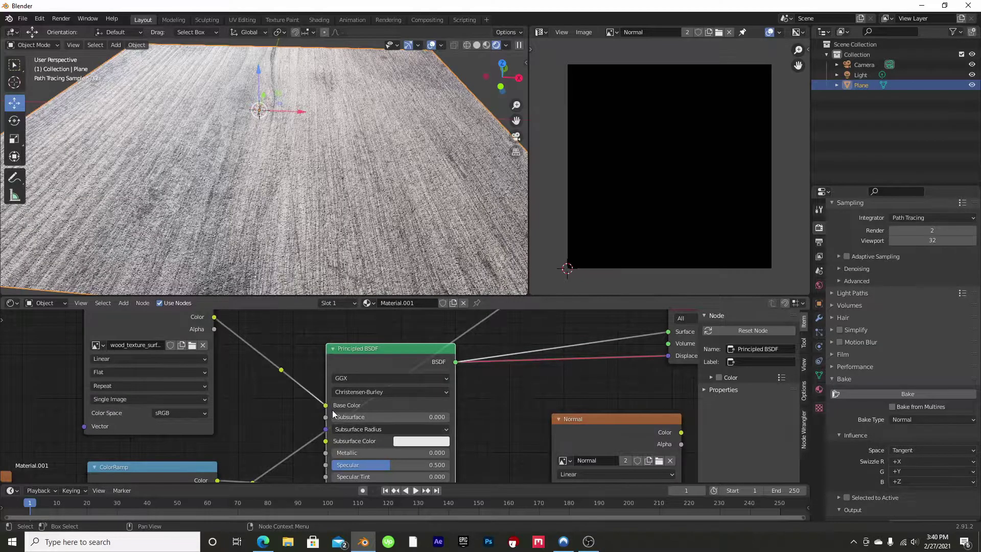
{"action": "middle_click_drag", "start_coordinate": [332, 414], "coordinate": [269, 473]}
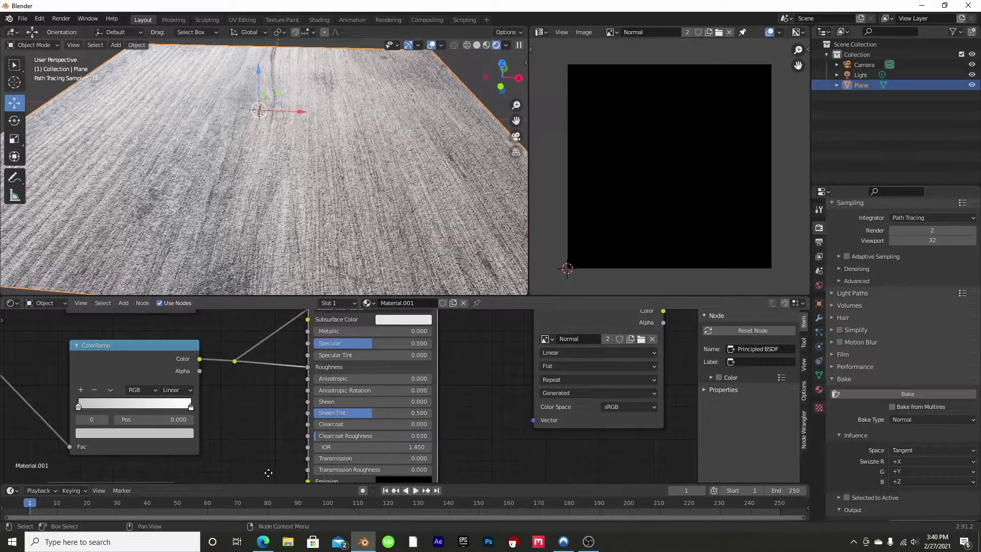
{"action": "scroll", "coordinate": [267, 365], "scroll_direction": "up", "scroll_amount": 1}
{"action": "left_click_drag", "start_coordinate": [310, 367], "coordinate": [267, 365]}
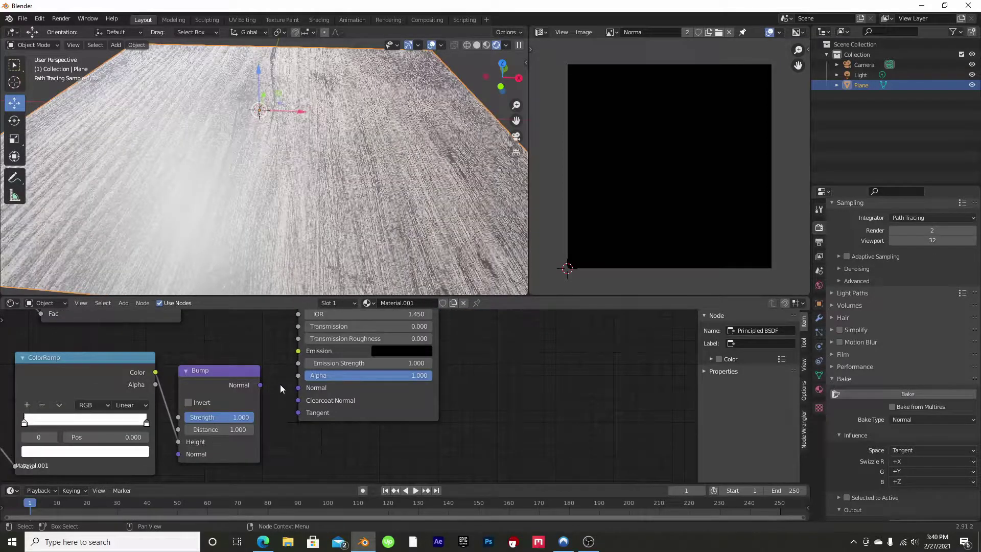
{"action": "left_click_drag", "start_coordinate": [260, 385], "coordinate": [298, 387]}
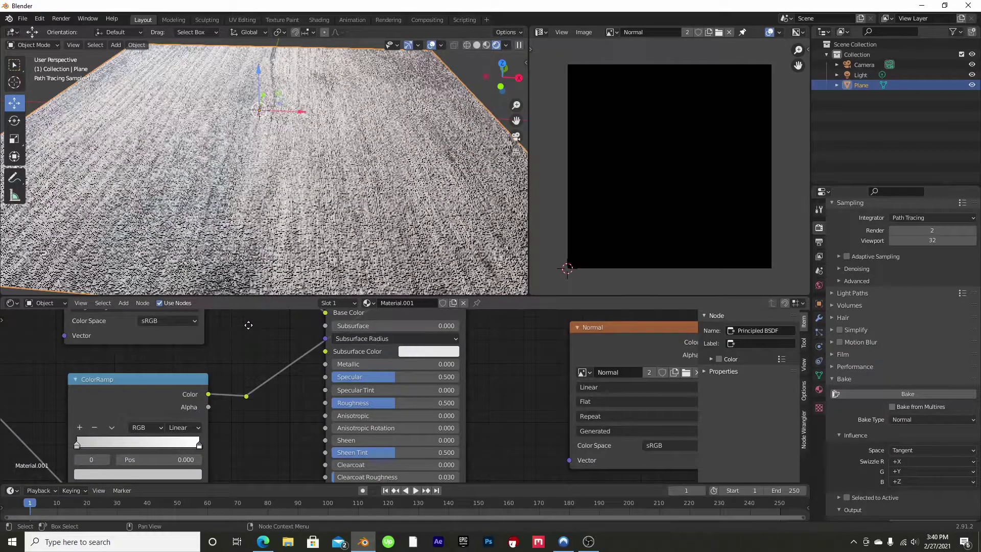
{"action": "middle_click_drag", "start_coordinate": [249, 325], "coordinate": [217, 271]}
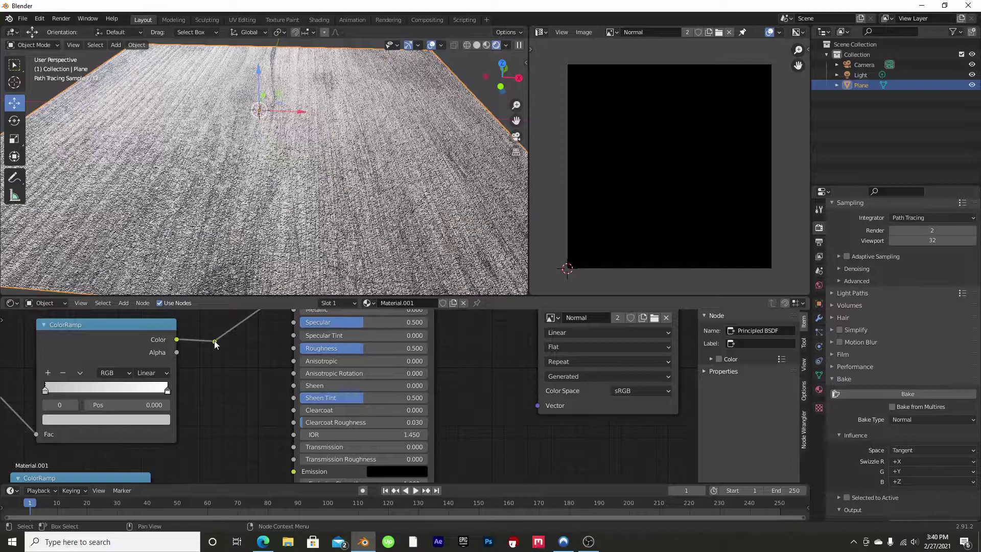
{"action": "left_click", "coordinate": [214, 342]}
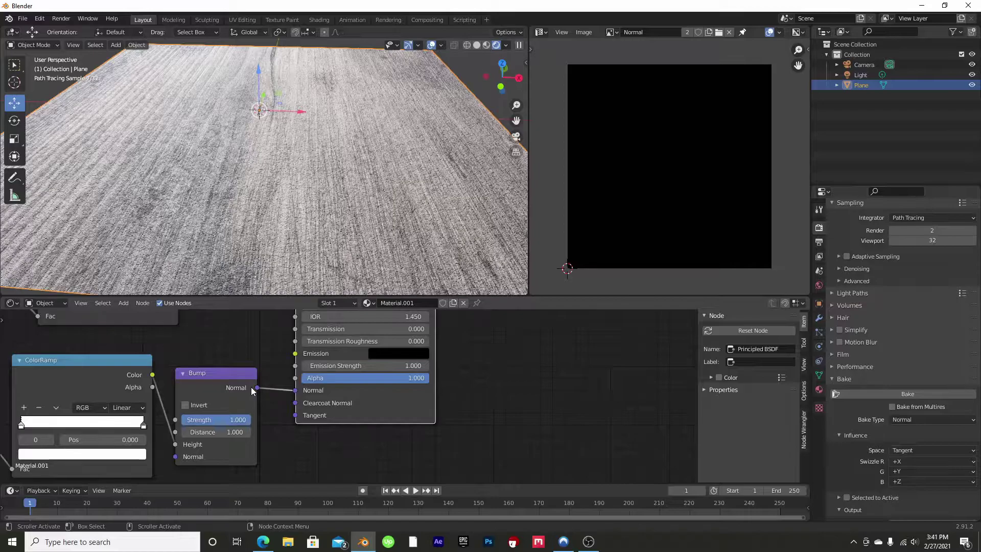
- Bake the normal map into the Normal image and save it as N_Normal in the WOODTUTORIAL folder
{"action": "middle_click_drag", "start_coordinate": [250, 387], "coordinate": [99, 501]}
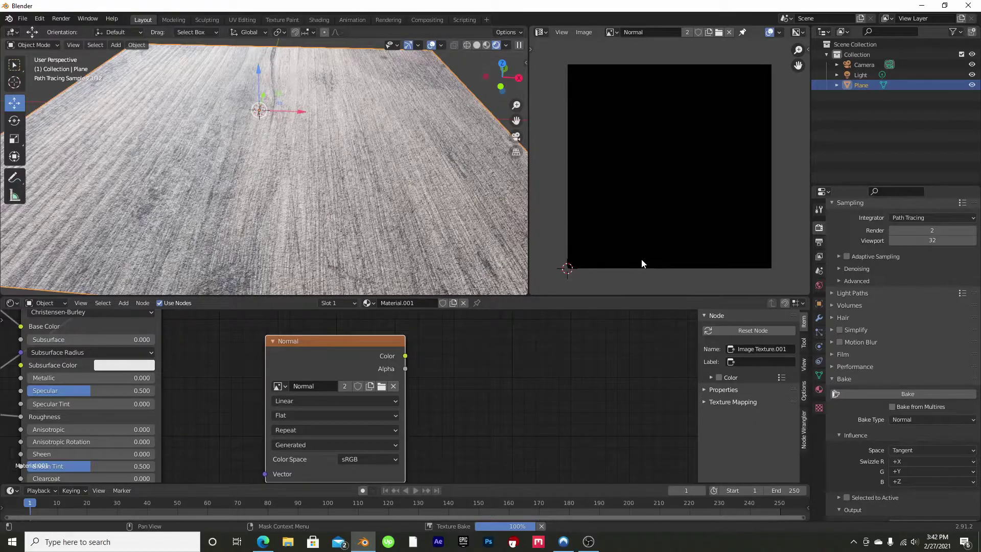
{"action": "left_click", "coordinate": [584, 32]}
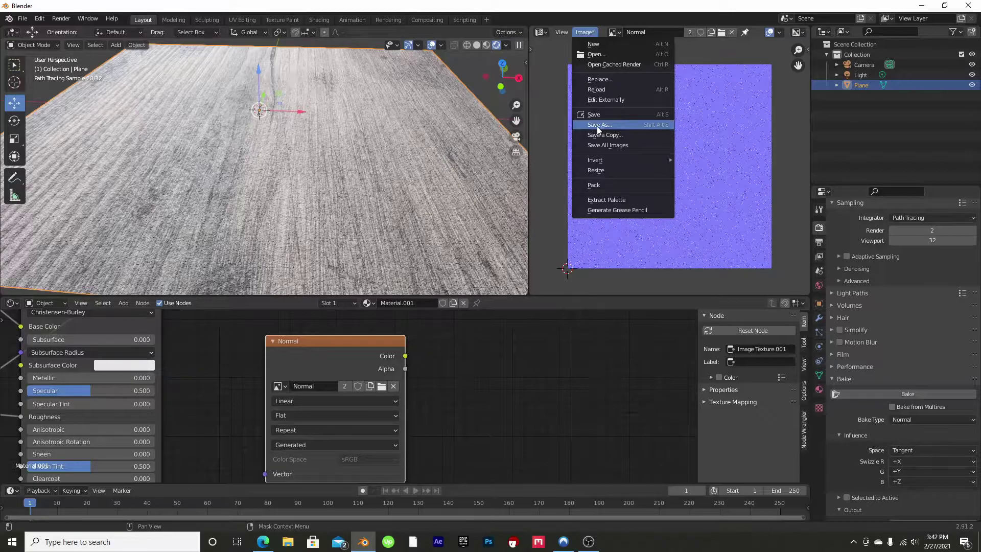
{"action": "left_click", "coordinate": [597, 126]}
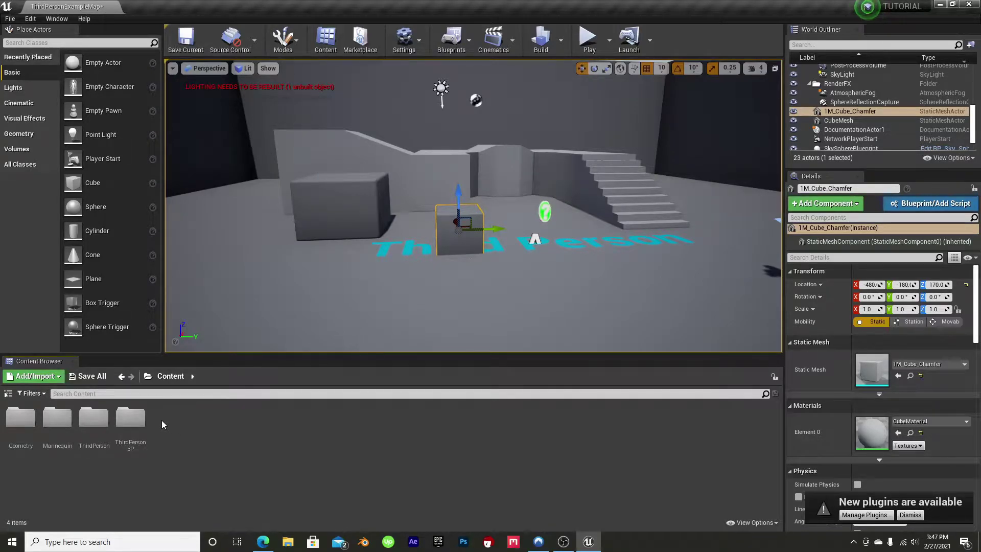
- In Unreal Editor, create a folder named Texture in the project's Content folder
{"action": "right_click", "coordinate": [162, 421]}
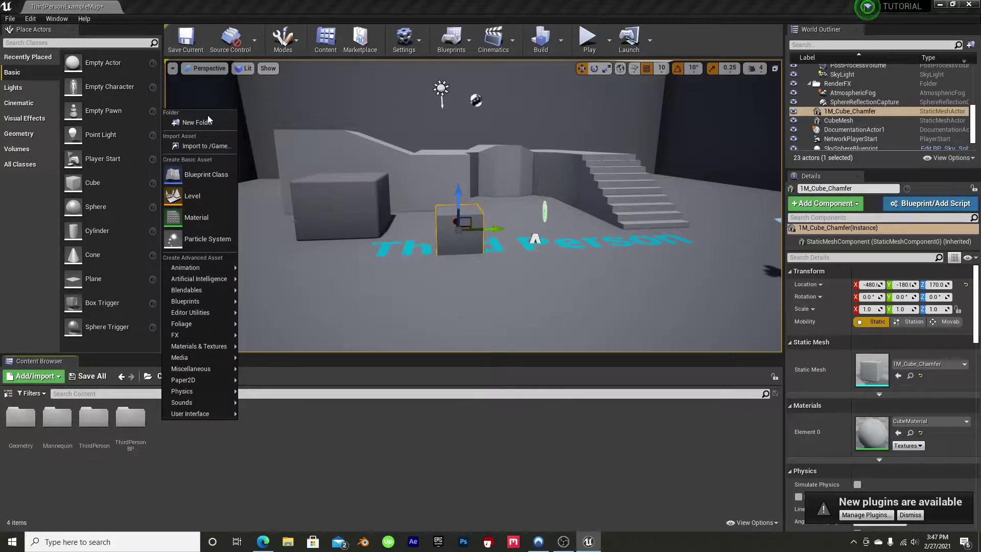
{"action": "left_click", "coordinate": [196, 122]}
{"action": "key", "text": "BackSpace"}
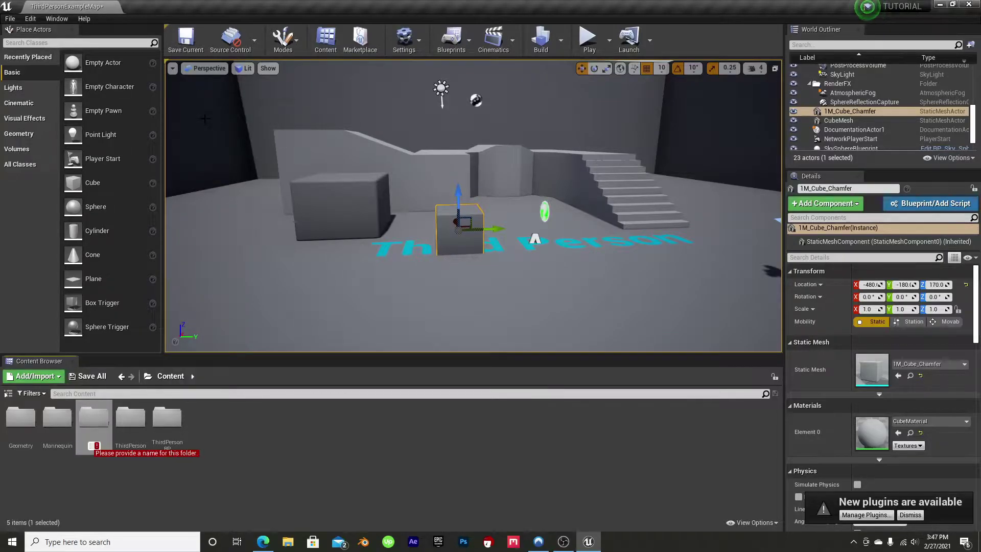
{"action": "type", "text": "T"}
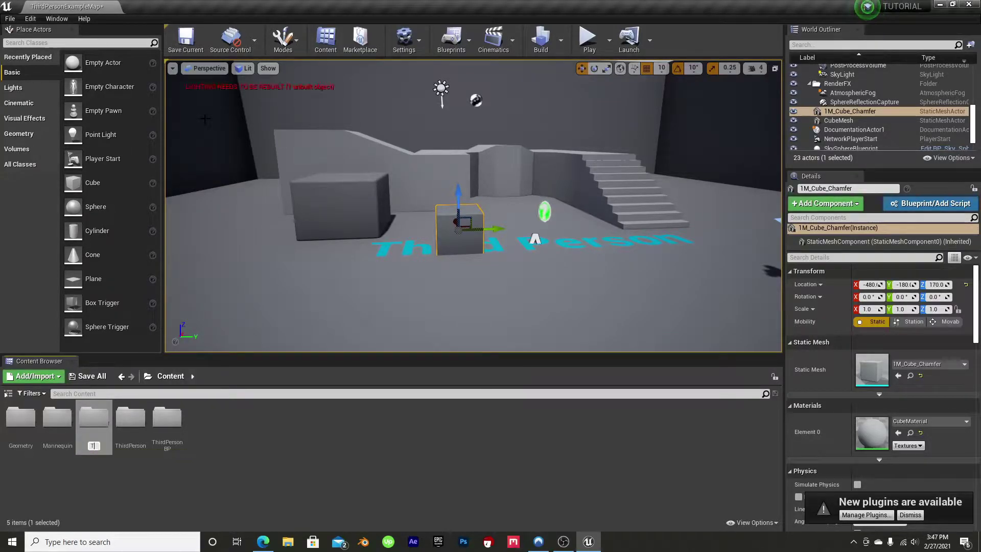
{"action": "type", "text": "exture"}
{"action": "key", "text": "Return"}
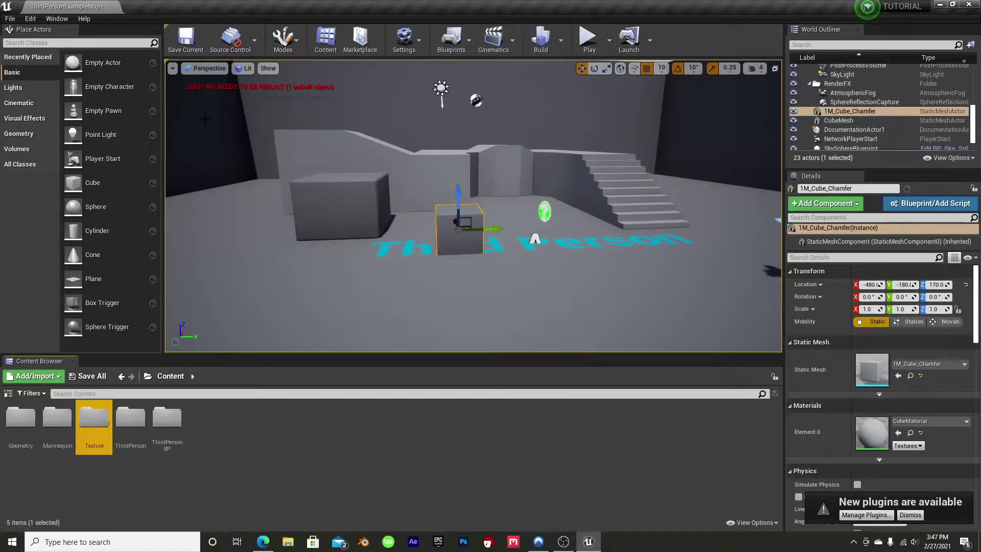
- Create a subfolder named Wood inside the Texture folder
{"action": "double_click", "coordinate": [103, 417]}
{"action": "right_click", "coordinate": [54, 425]}
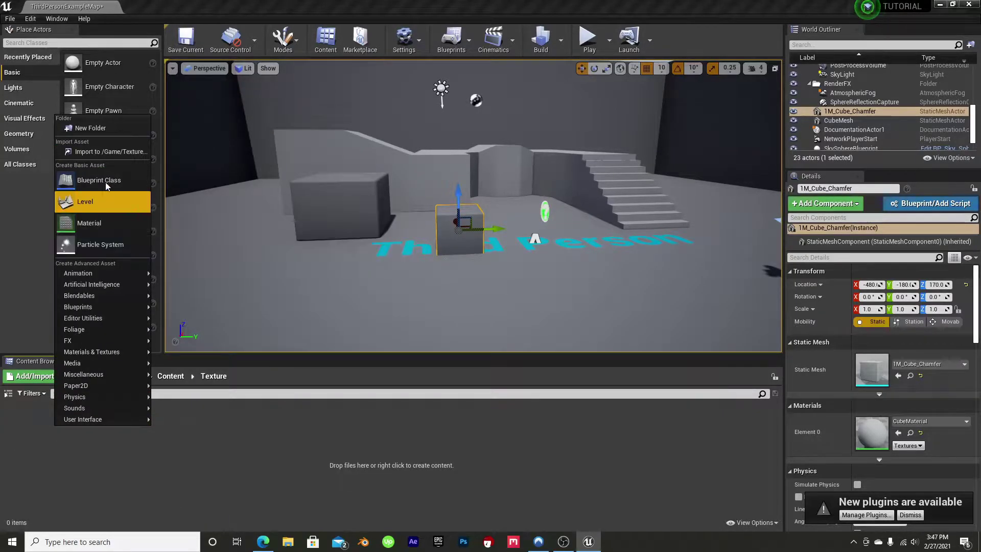
{"action": "left_click", "coordinate": [102, 129]}
{"action": "key", "text": "BackSpace"}
{"action": "type", "text": "Wood"}
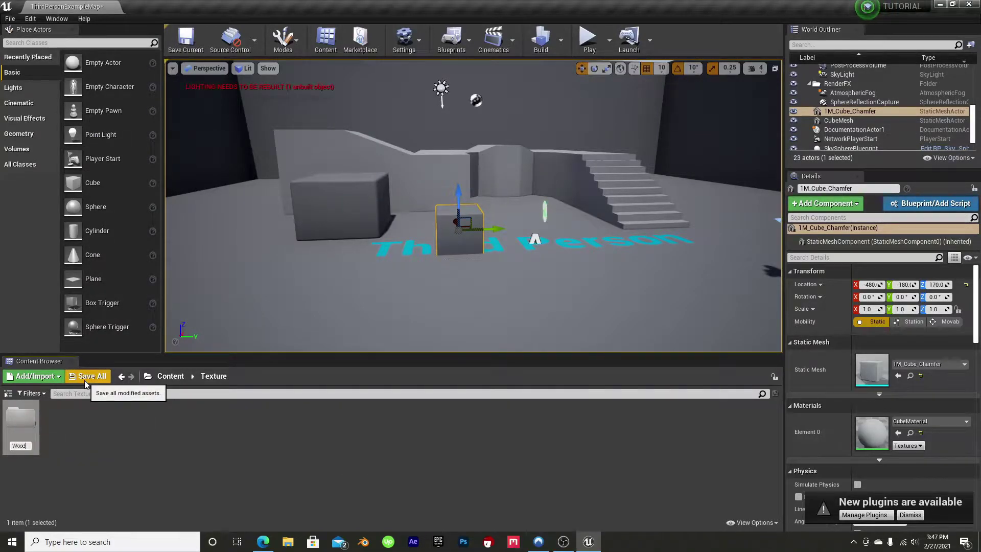
{"action": "key", "text": "Return"}
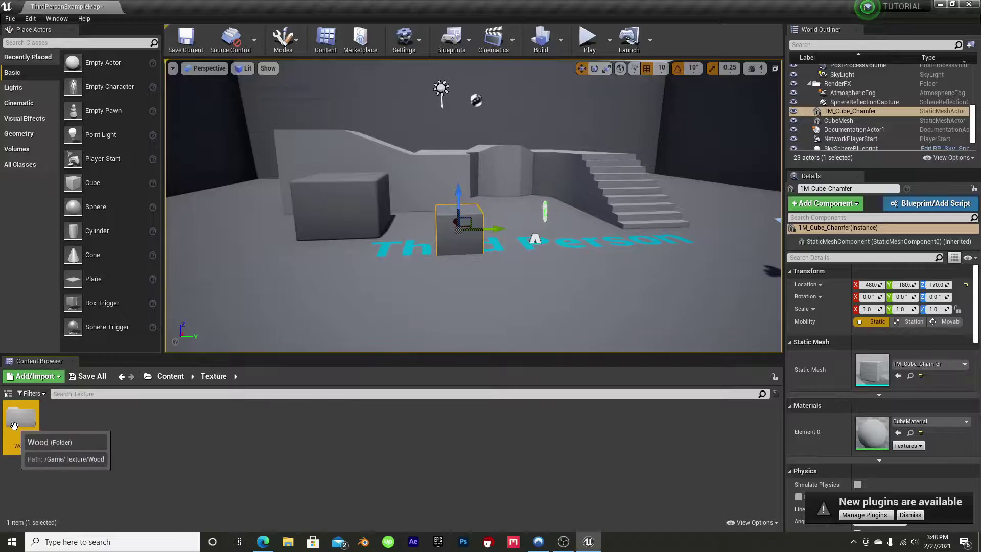
- Create a material named Wood inside the Wood folder and open it in the material editor
{"action": "double_click", "coordinate": [31, 426]}
{"action": "right_click", "coordinate": [38, 425]}
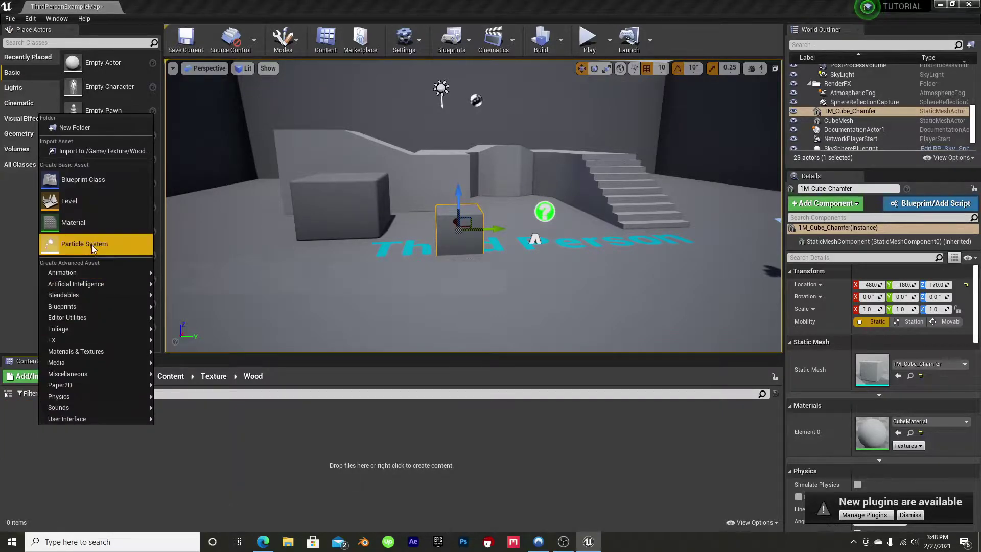
{"action": "left_click", "coordinate": [91, 225]}
{"action": "key", "text": "BackSpace"}
{"action": "type", "text": "Woo"}
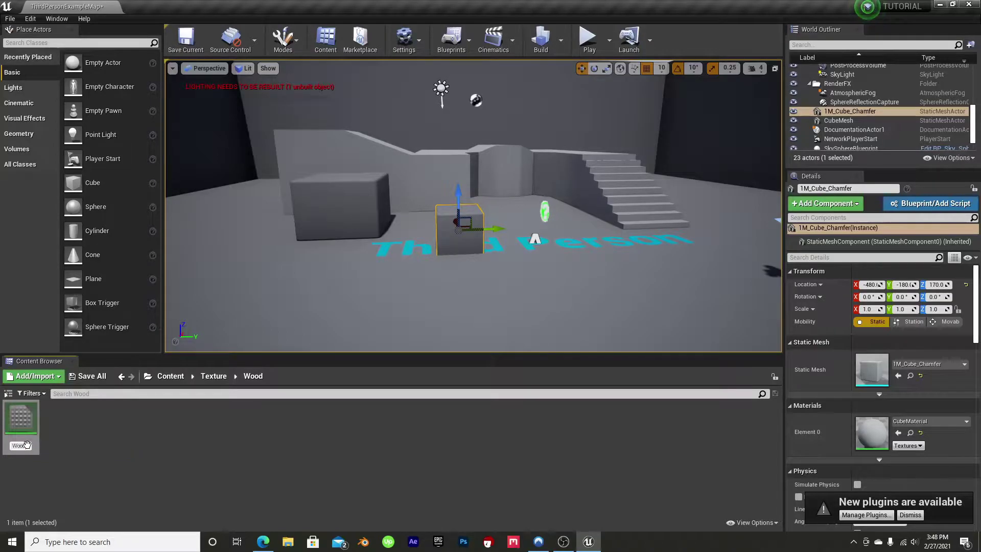
{"action": "type", "text": "d"}
{"action": "key", "text": "Return"}
{"action": "double_click", "coordinate": [27, 444]}
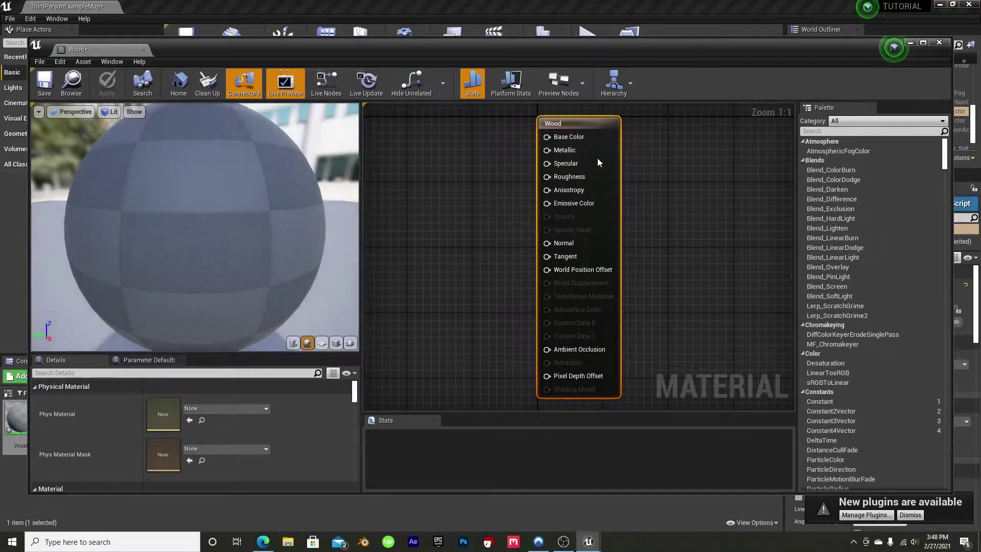
- Import the N_Normal, Roughness and wood_texture_surface images from the WOODTUTORIAL folder into the Wood content folder
{"action": "left_click_drag", "start_coordinate": [386, 52], "coordinate": [482, 29]}
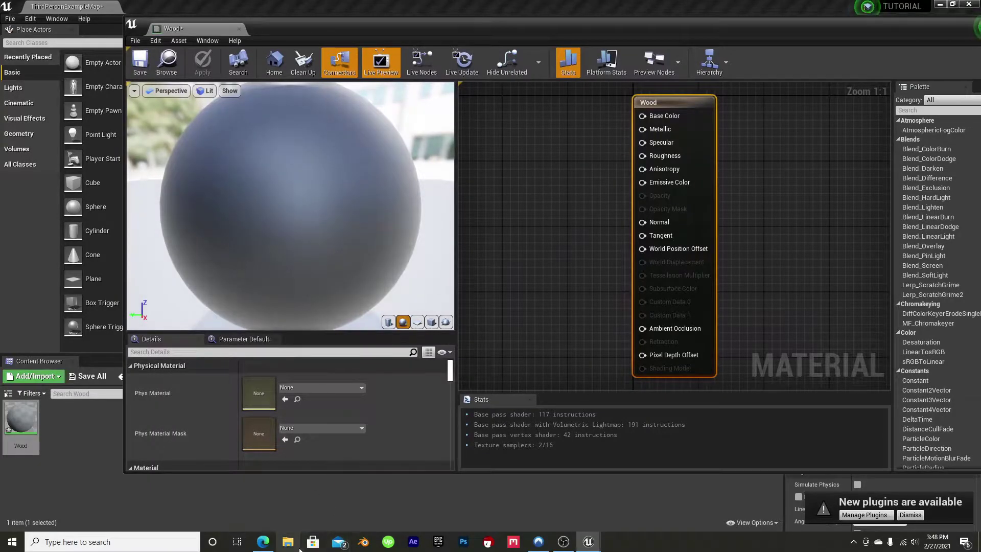
{"action": "left_click", "coordinate": [287, 541]}
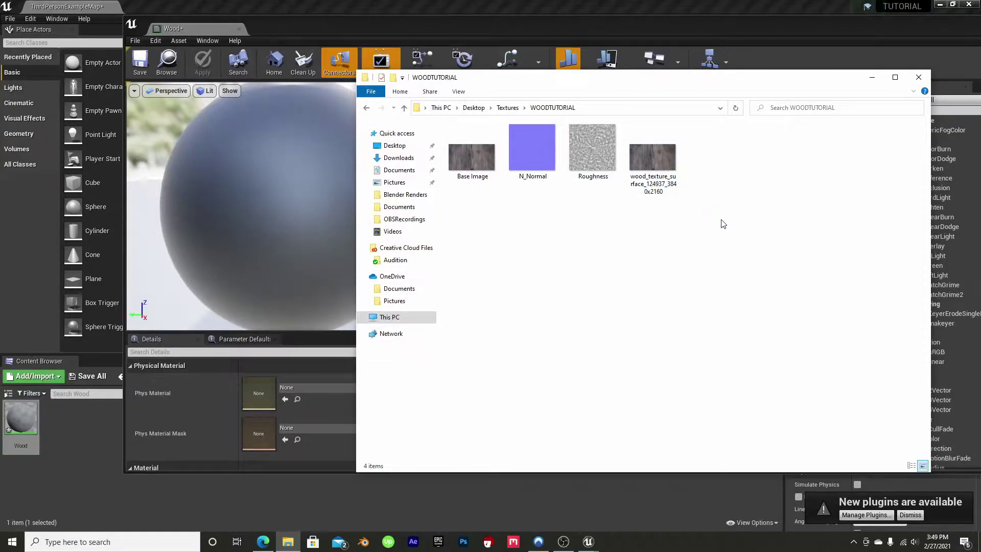
{"action": "left_click_drag", "start_coordinate": [677, 183], "coordinate": [81, 548]}
{"action": "left_click_drag", "start_coordinate": [75, 430], "coordinate": [75, 430]}
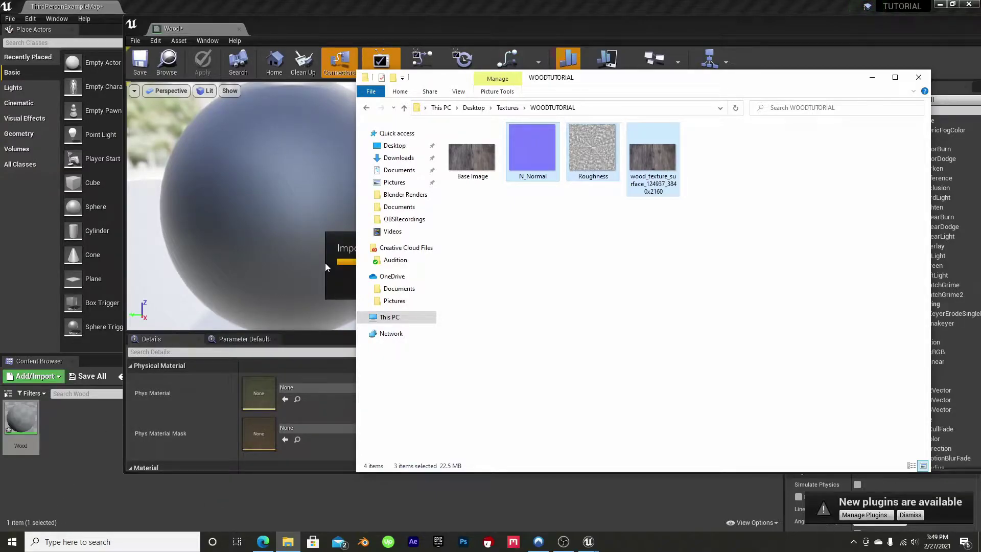
{"action": "left_click", "coordinate": [871, 77]}
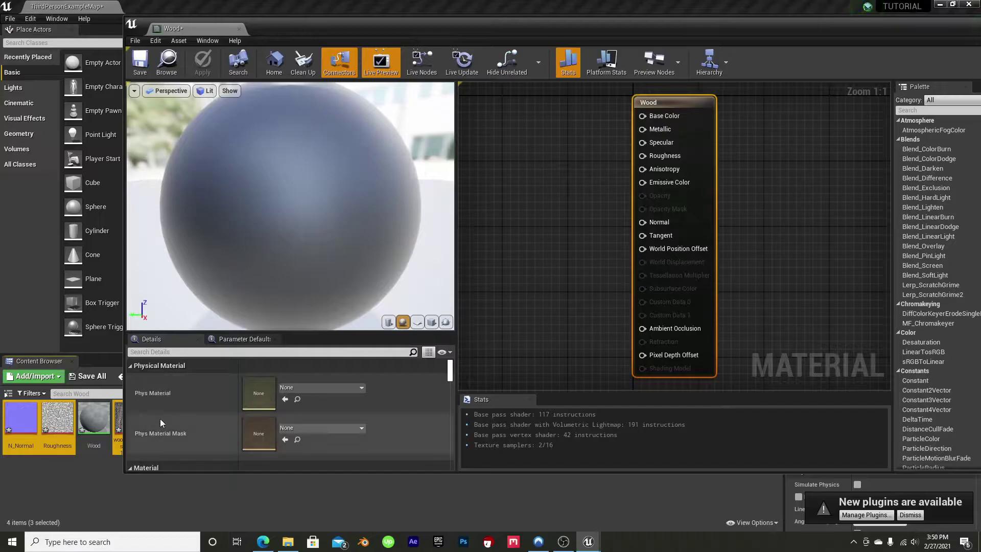
- Add the N_Normal and Roughness textures to the Wood material graph and connect their RGB outputs to Normal and Roughness
{"action": "left_click_drag", "start_coordinate": [348, 18], "coordinate": [380, 28]}
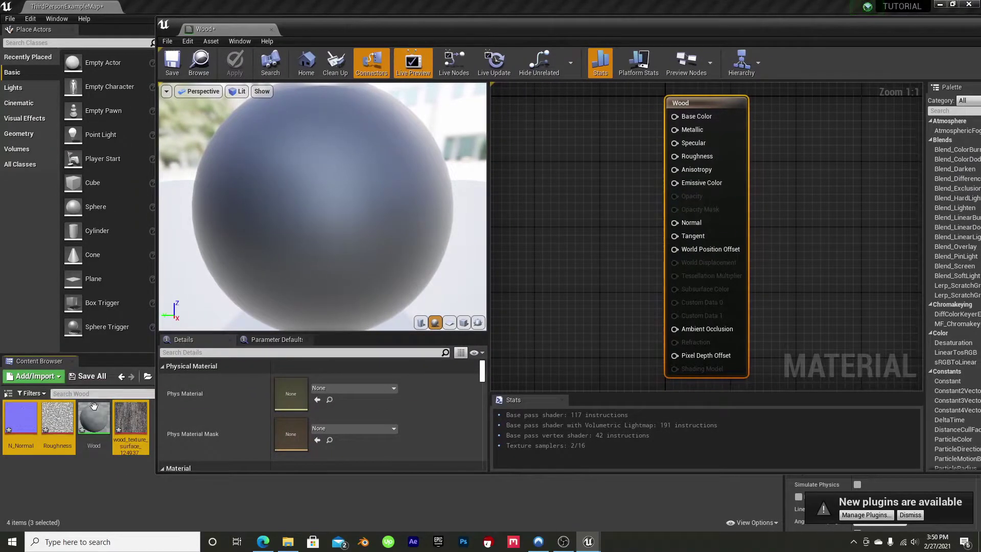
{"action": "left_click", "coordinate": [54, 480]}
{"action": "left_click_drag", "start_coordinate": [20, 429], "coordinate": [530, 262]}
{"action": "left_click_drag", "start_coordinate": [596, 281], "coordinate": [674, 222]}
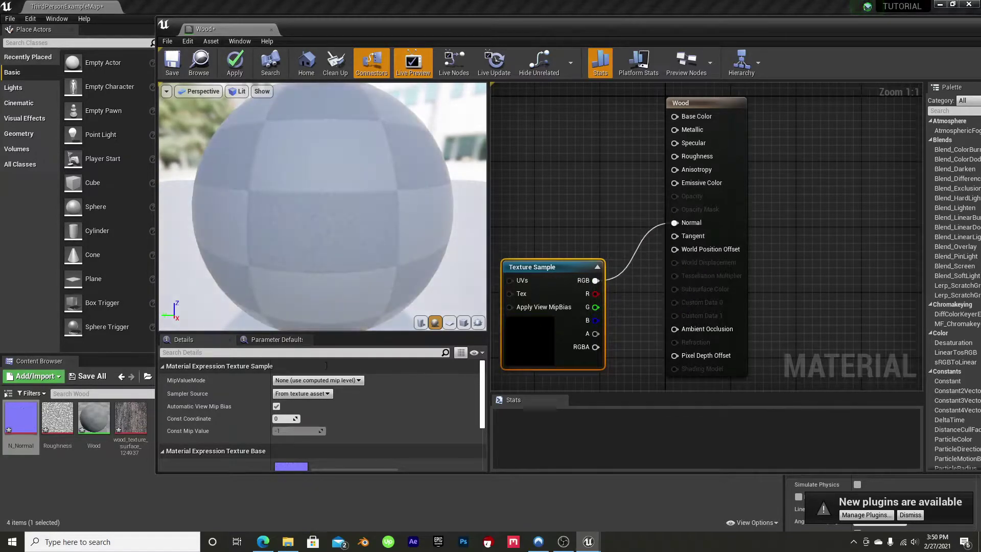
{"action": "left_click_drag", "start_coordinate": [58, 417], "coordinate": [511, 168]}
{"action": "left_click_drag", "start_coordinate": [588, 182], "coordinate": [674, 156]}
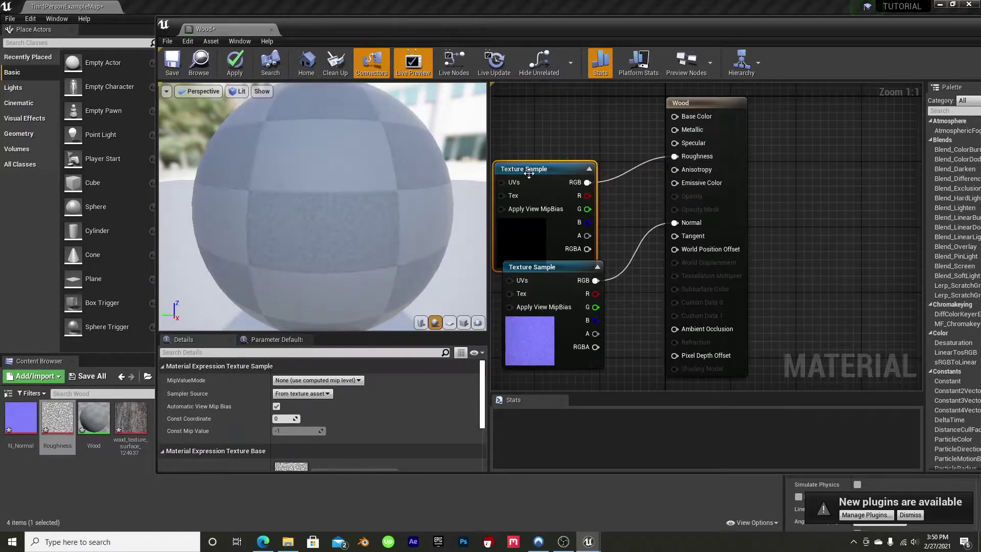
- Add the wood_texture_surface texture to the Wood material graph and connect its RGB output to Base Color
{"action": "left_click_drag", "start_coordinate": [526, 173], "coordinate": [527, 165]}
{"action": "right_click_drag", "start_coordinate": [609, 147], "coordinate": [625, 240]}
{"action": "left_click_drag", "start_coordinate": [130, 419], "coordinate": [532, 149]}
{"action": "left_click_drag", "start_coordinate": [594, 160], "coordinate": [690, 209]}
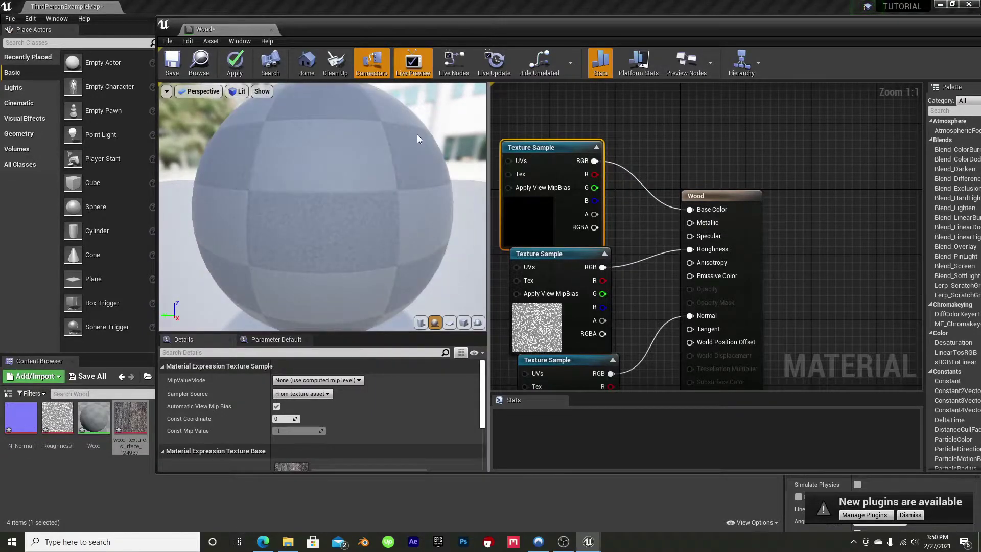
- Examine the wood material on the preview sphere from several angles and distances
{"action": "left_click_drag", "start_coordinate": [394, 152], "coordinate": [414, 132]}
{"action": "scroll", "coordinate": [382, 155], "scroll_direction": "up", "scroll_amount": 3}
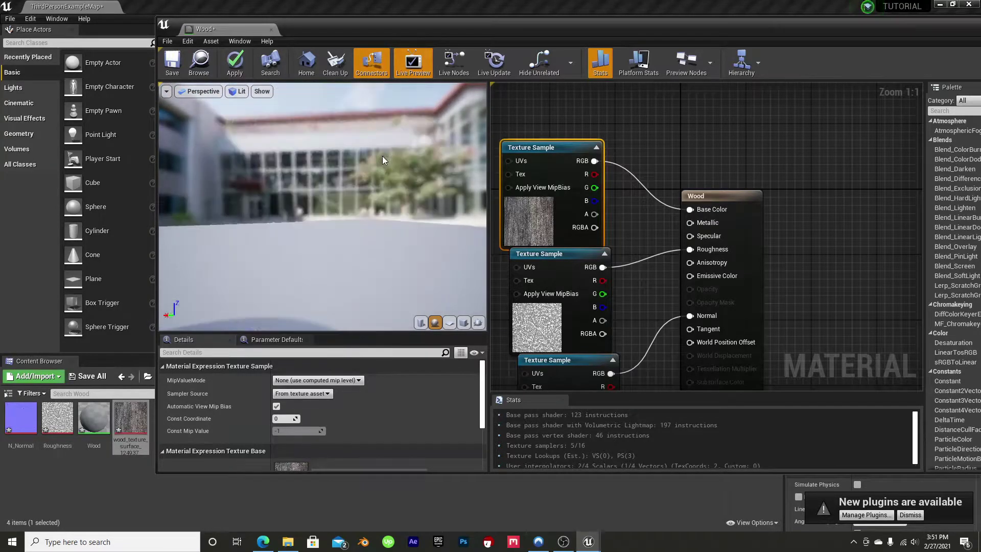
{"action": "scroll", "coordinate": [382, 155], "scroll_direction": "down", "scroll_amount": 3}
{"action": "left_click_drag", "start_coordinate": [383, 156], "coordinate": [436, 93]}
{"action": "left_click_drag", "start_coordinate": [372, 127], "coordinate": [470, 113]}
{"action": "left_click_drag", "start_coordinate": [332, 132], "coordinate": [328, 156]}
{"action": "scroll", "coordinate": [328, 156], "scroll_direction": "down", "scroll_amount": 5}
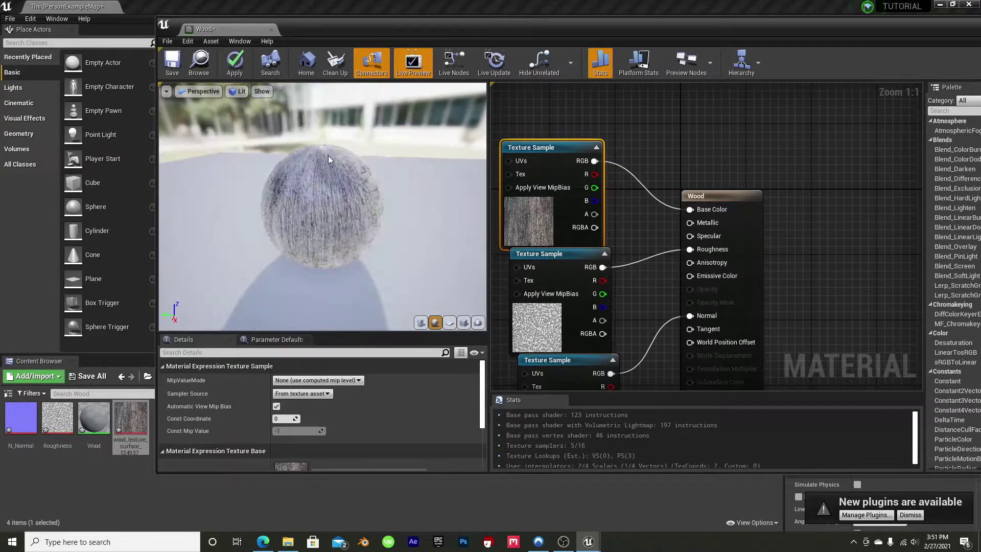
{"action": "scroll", "coordinate": [329, 156], "scroll_direction": "up", "scroll_amount": 5}
- Add a Constant node with a value of 0.2 to the Wood material and connect it to Specular
{"action": "mouse_move", "coordinate": [539, 149]}
{"action": "left_mouse_down"}
{"action": "mouse_move", "coordinate": [537, 91]}
{"action": "mouse_move", "coordinate": [539, 144]}
{"action": "left_mouse_up"}
{"action": "right_click_drag", "start_coordinate": [639, 161], "coordinate": [658, 119]}
{"action": "right_click", "coordinate": [578, 222]}
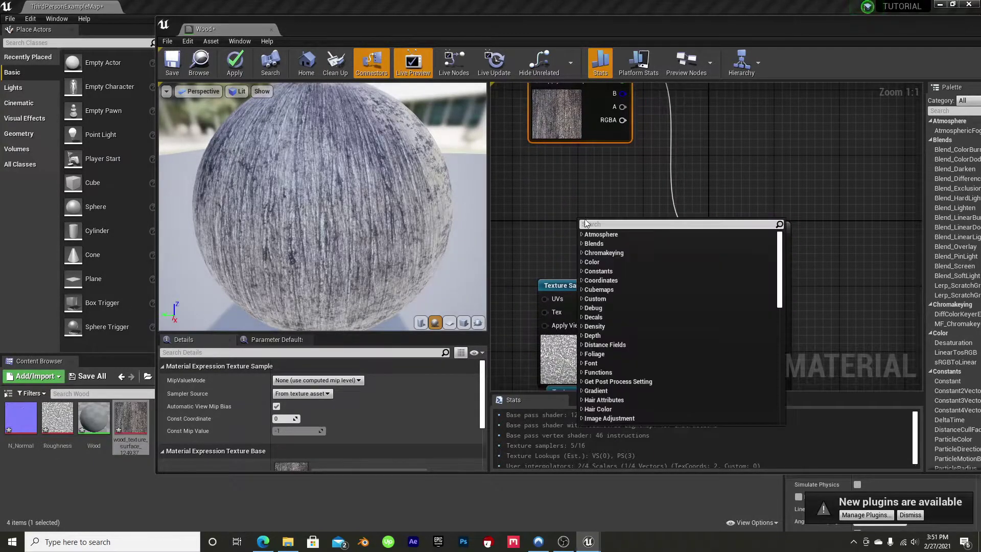
{"action": "type", "text": "cons"}
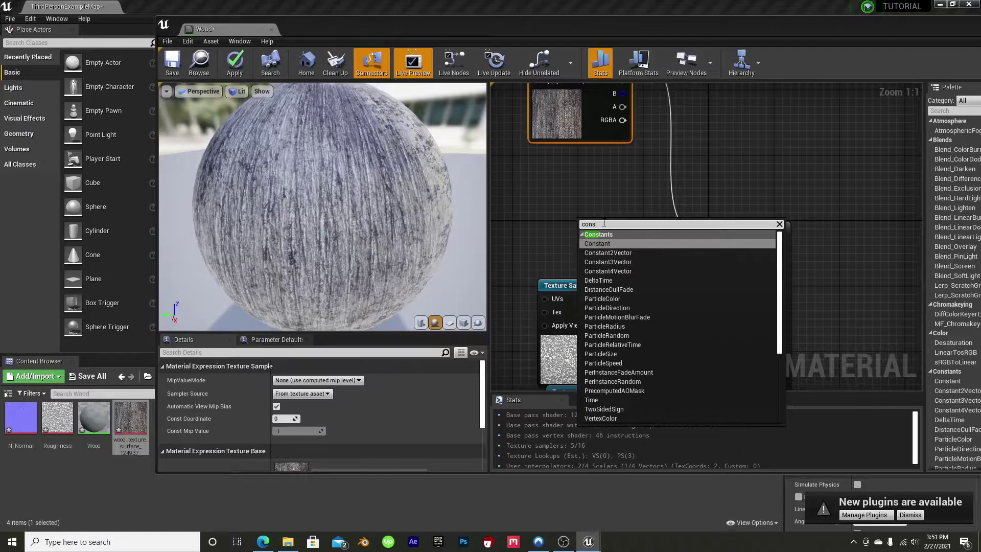
{"action": "type", "text": "tan"}
{"action": "left_click", "coordinate": [598, 243]}
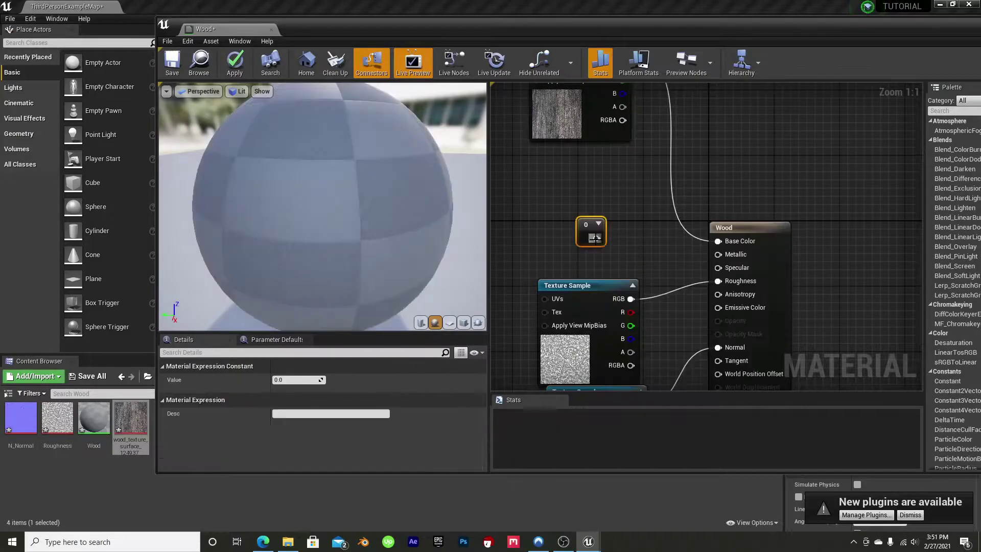
{"action": "left_click", "coordinate": [294, 380]}
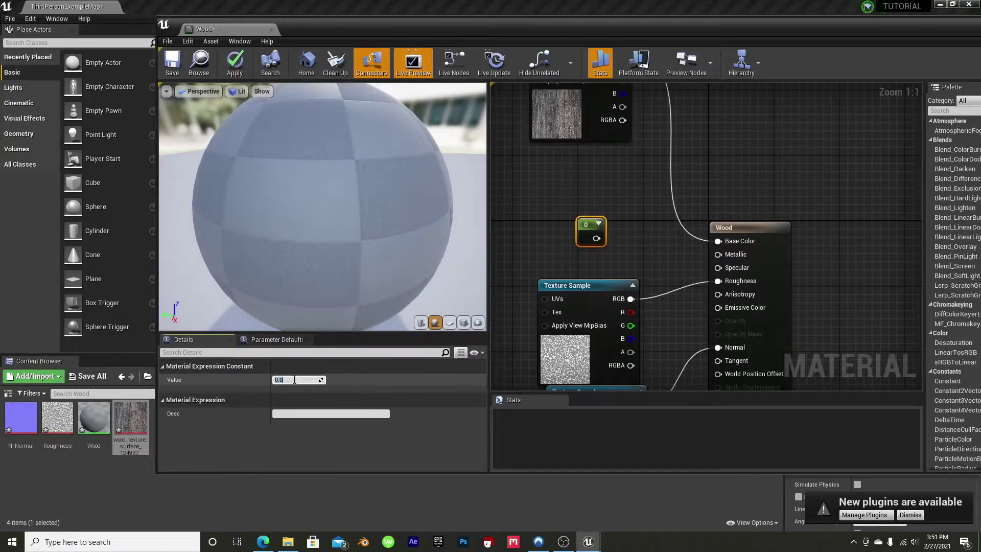
{"action": "type", "text": "0.2"}
{"action": "key", "text": "Return"}
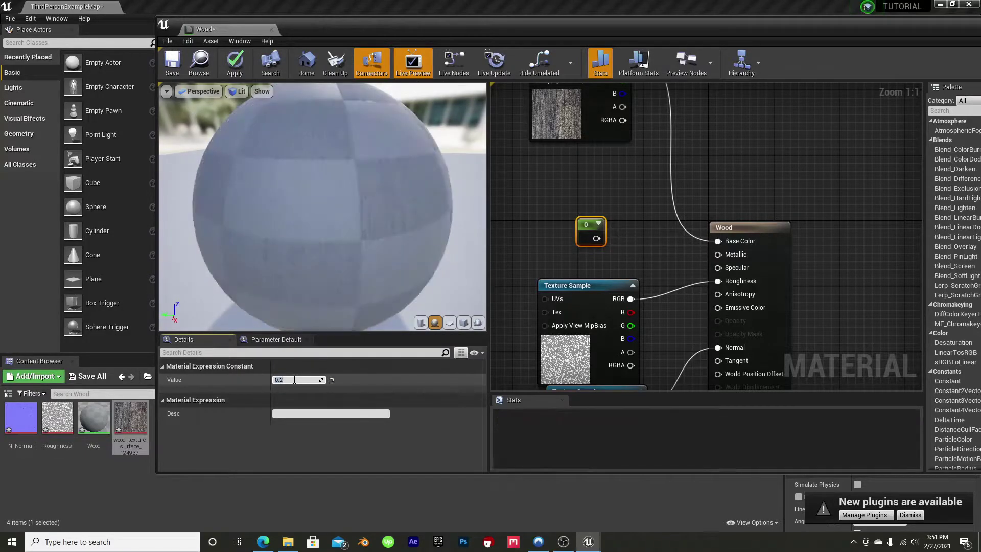
{"action": "left_click_drag", "start_coordinate": [603, 237], "coordinate": [707, 267]}
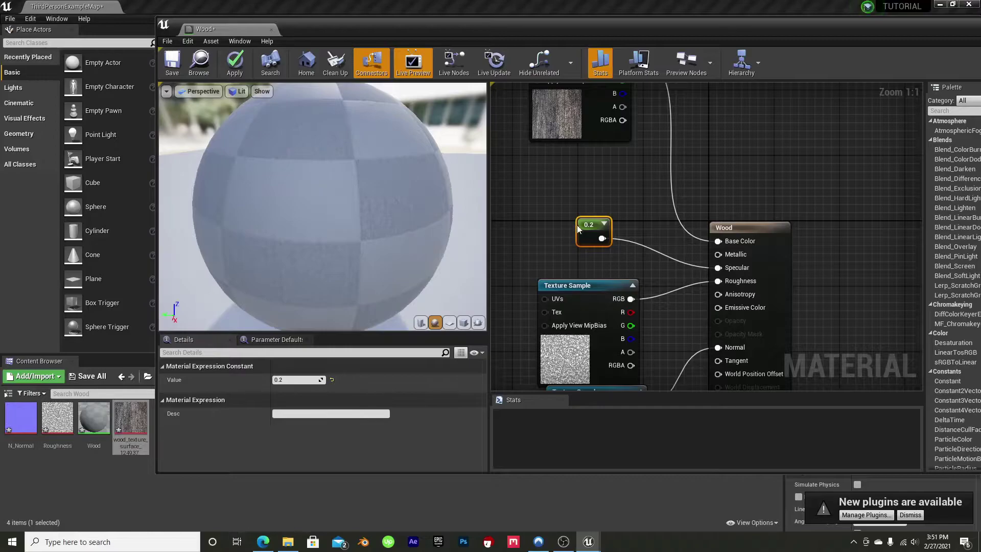
{"action": "left_click_drag", "start_coordinate": [583, 227], "coordinate": [550, 239]}
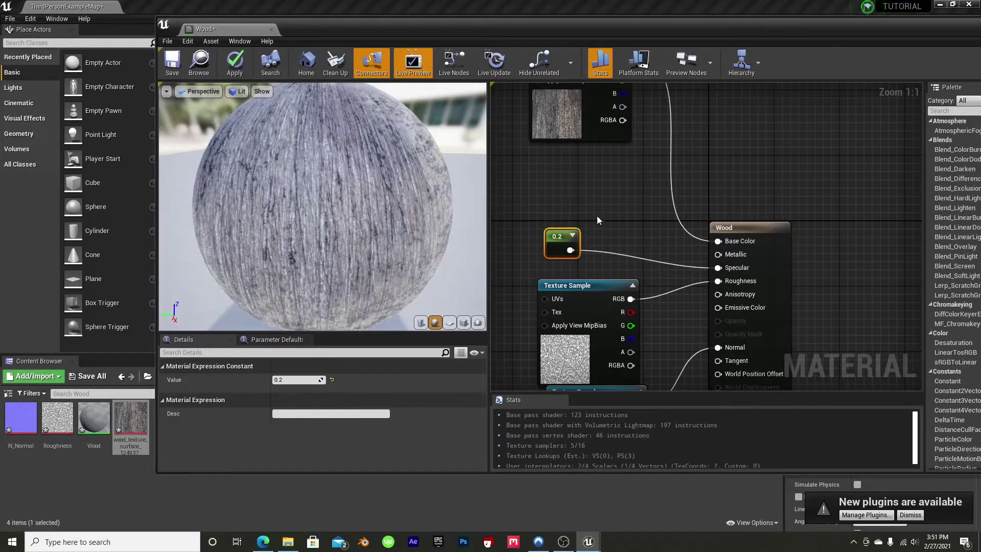
- Add a second Constant node, connect it to Metallic, and check the material on the preview sphere
{"action": "right_click", "coordinate": [556, 190]}
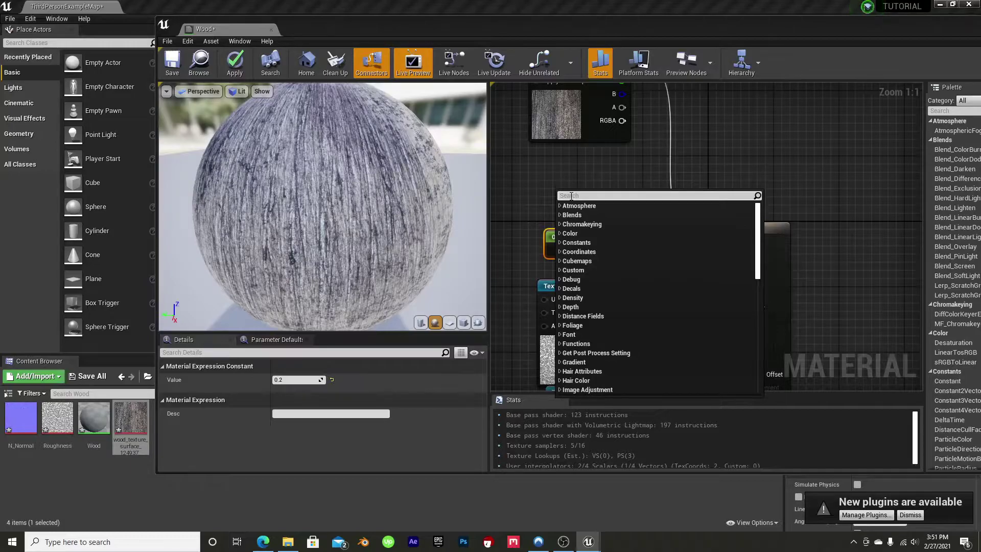
{"action": "type", "text": "con"}
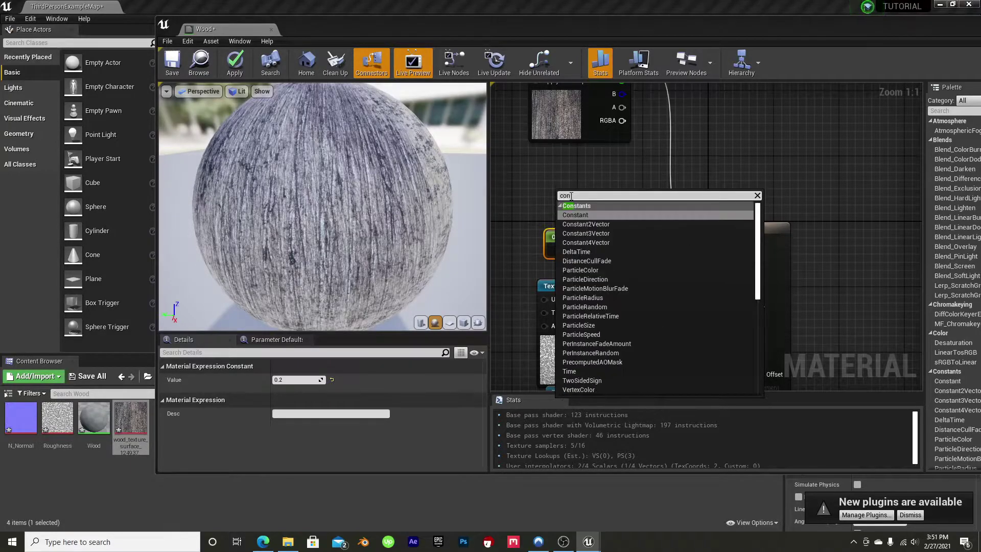
{"action": "left_click", "coordinate": [575, 215]}
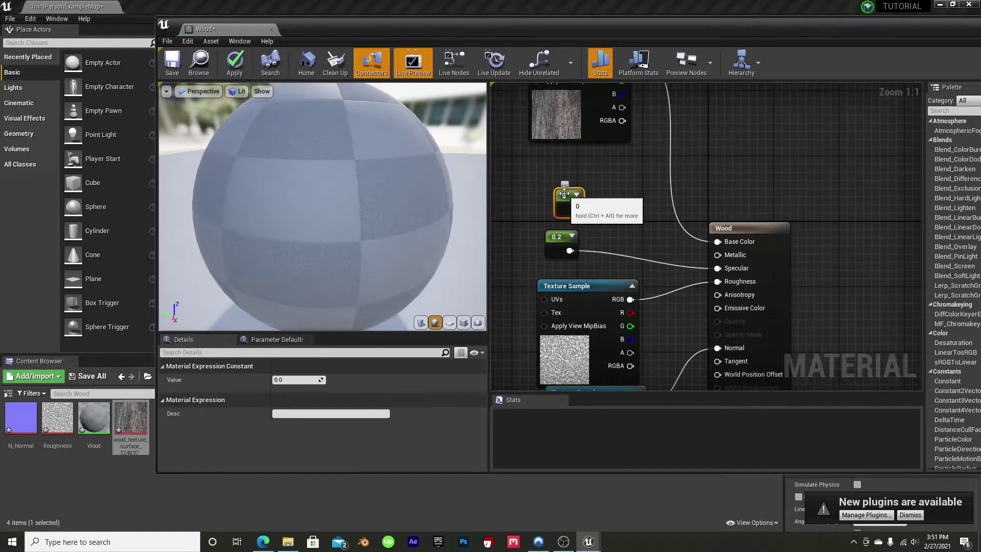
{"action": "left_click_drag", "start_coordinate": [575, 209], "coordinate": [722, 255]}
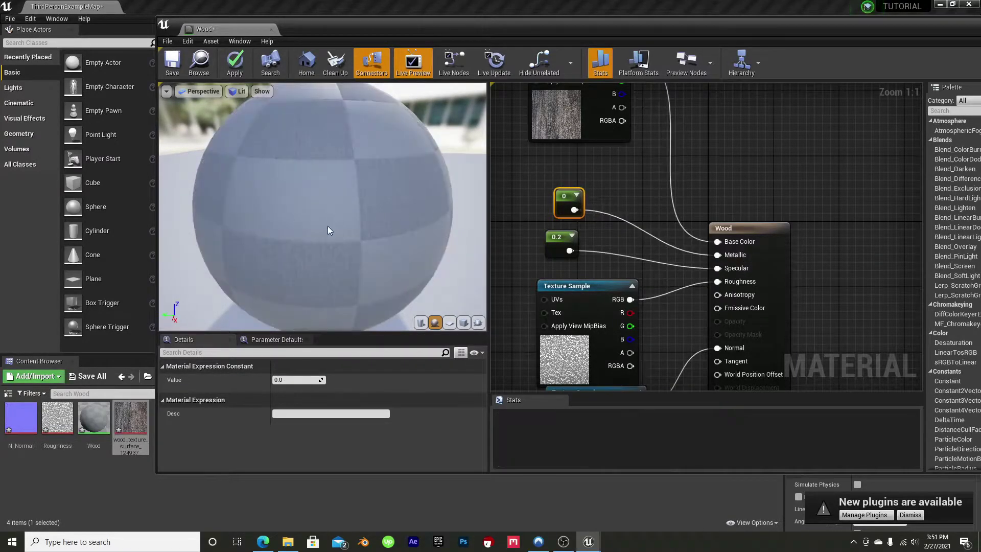
{"action": "left_click_drag", "start_coordinate": [404, 164], "coordinate": [449, 166]}
{"action": "left_click_drag", "start_coordinate": [297, 166], "coordinate": [235, 167]}
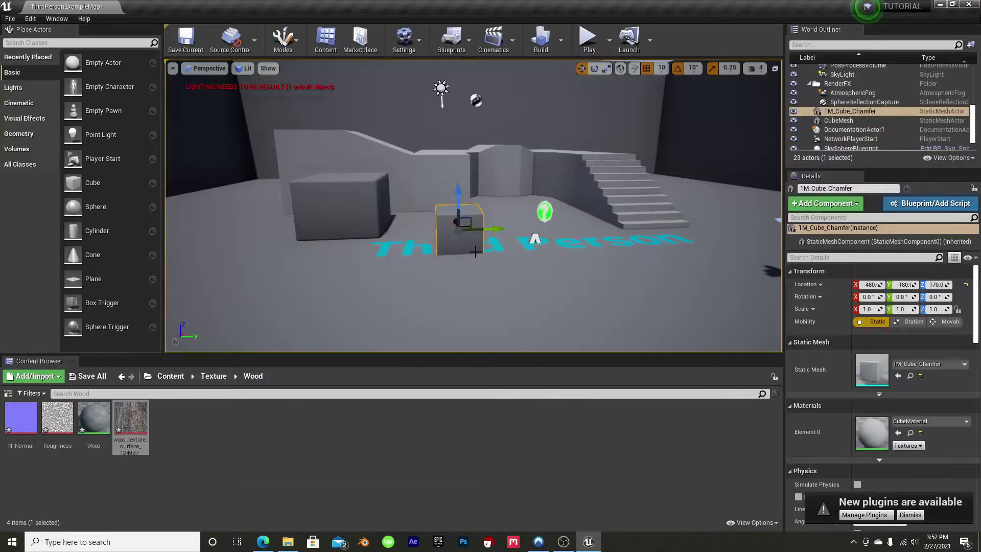
- Apply the Wood material to the chamfered cube in the level and raise the cube to a Z location of 220
{"action": "scroll", "coordinate": [456, 243], "scroll_direction": "up", "scroll_amount": 6}
{"action": "scroll", "coordinate": [457, 243], "scroll_direction": "down", "scroll_amount": 2}
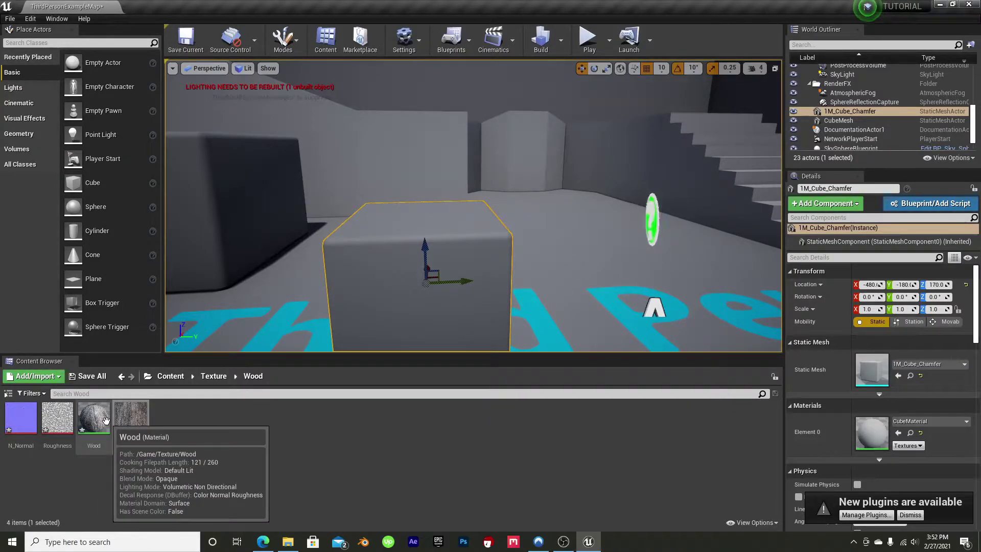
{"action": "left_click_drag", "start_coordinate": [105, 420], "coordinate": [394, 256]}
{"action": "right_click_drag", "start_coordinate": [657, 145], "coordinate": [618, 107]}
{"action": "left_click_drag", "start_coordinate": [603, 168], "coordinate": [616, 155], "text": "alt"}
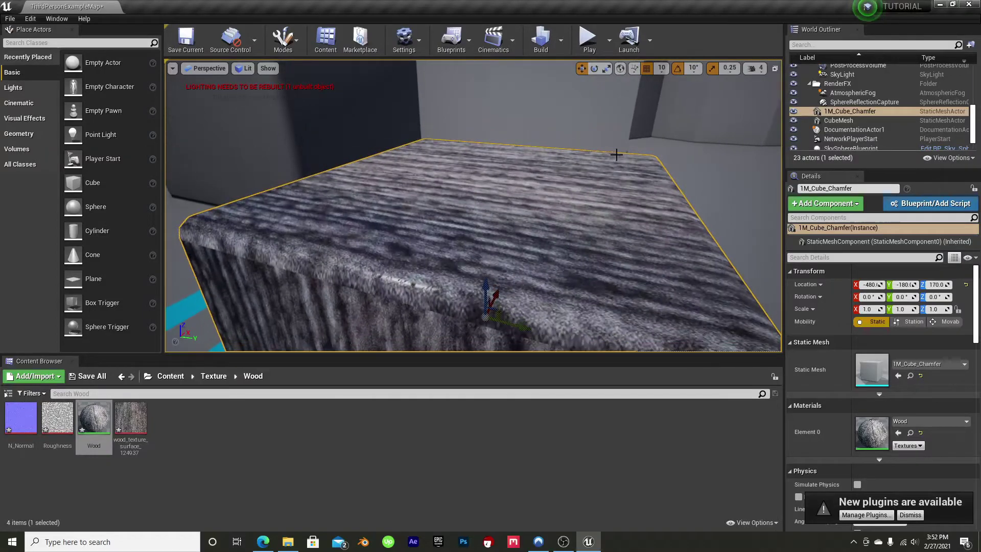
{"action": "middle_click_drag", "start_coordinate": [617, 155], "coordinate": [616, 182]}
{"action": "right_click_drag", "start_coordinate": [591, 175], "coordinate": [591, 175]}
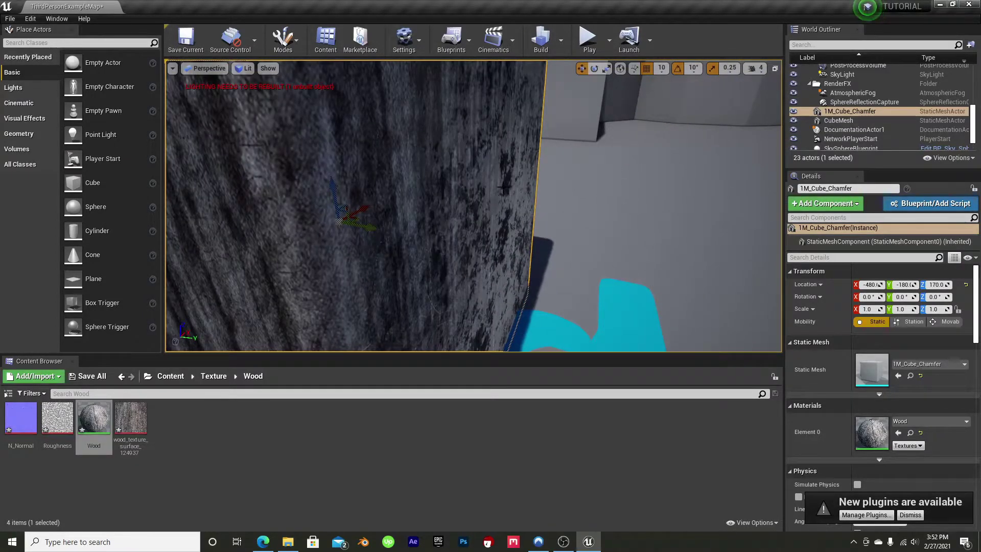
{"action": "right_click_drag", "start_coordinate": [453, 210], "coordinate": [486, 185]}
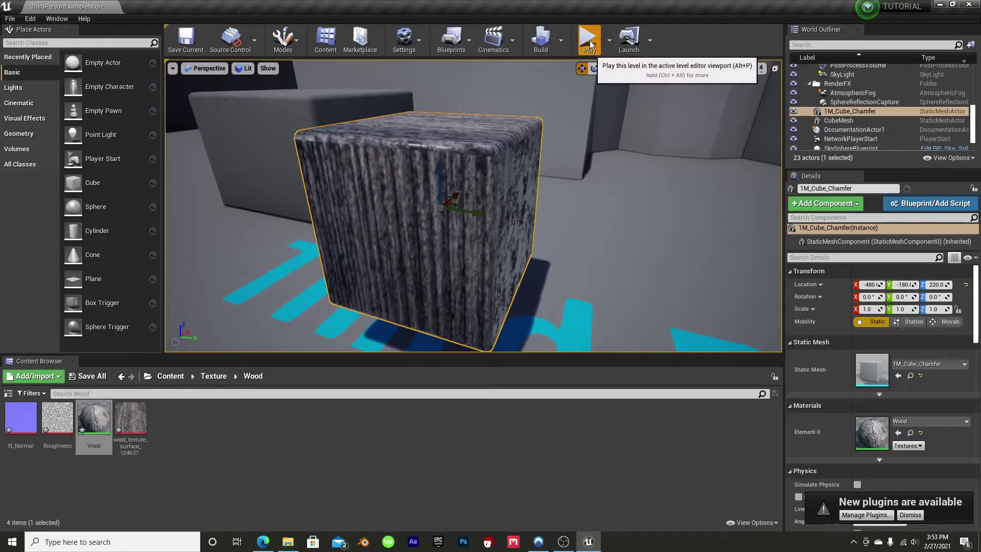
- Play the level and run the character around the wooden cube to examine its surface, then stop playing
{"action": "left_click", "coordinate": [589, 41]}
{"action": "key", "text": "w"}
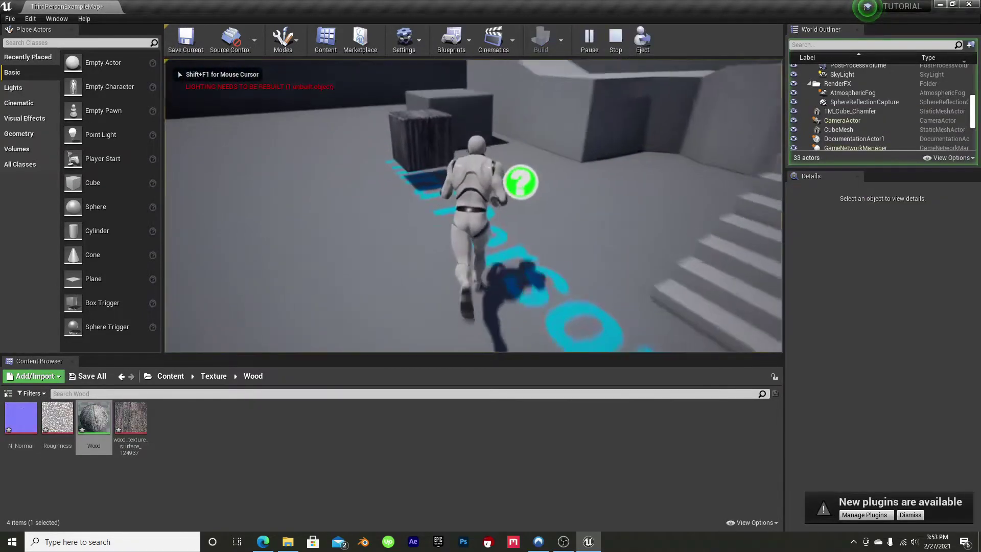
{"action": "key", "text": "w"}
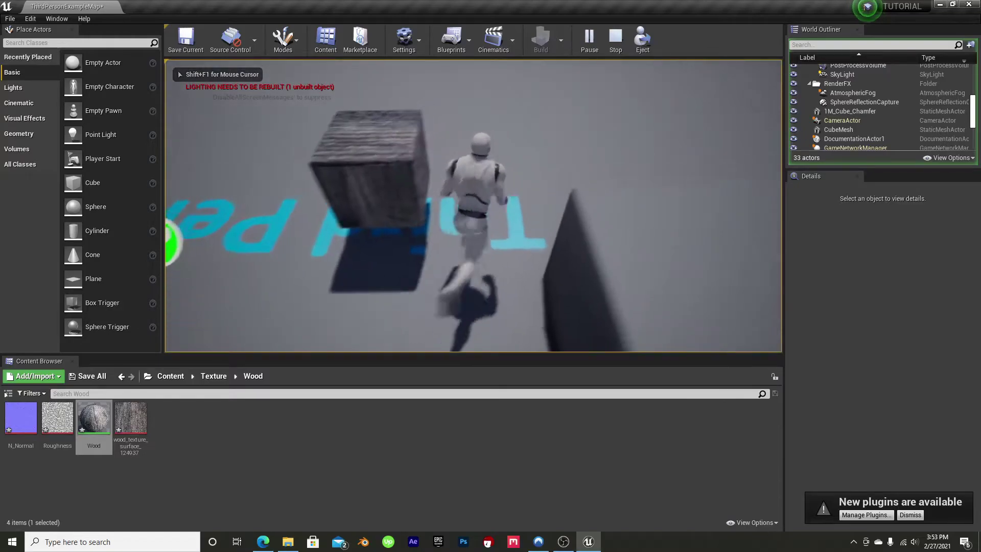
{"action": "key", "text": "w"}
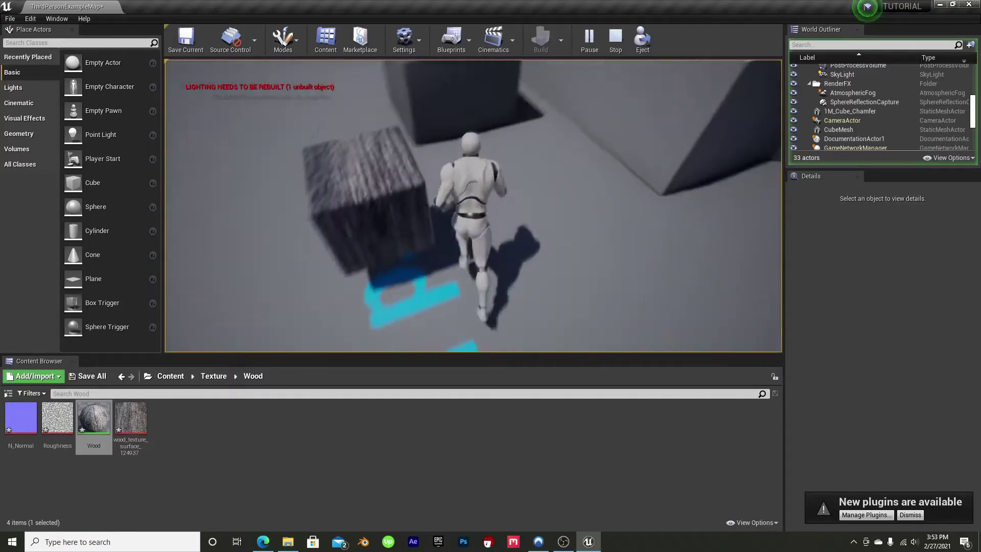
{"action": "key", "text": "s"}
{"action": "key", "text": "a"}
{"action": "key", "text": "w"}
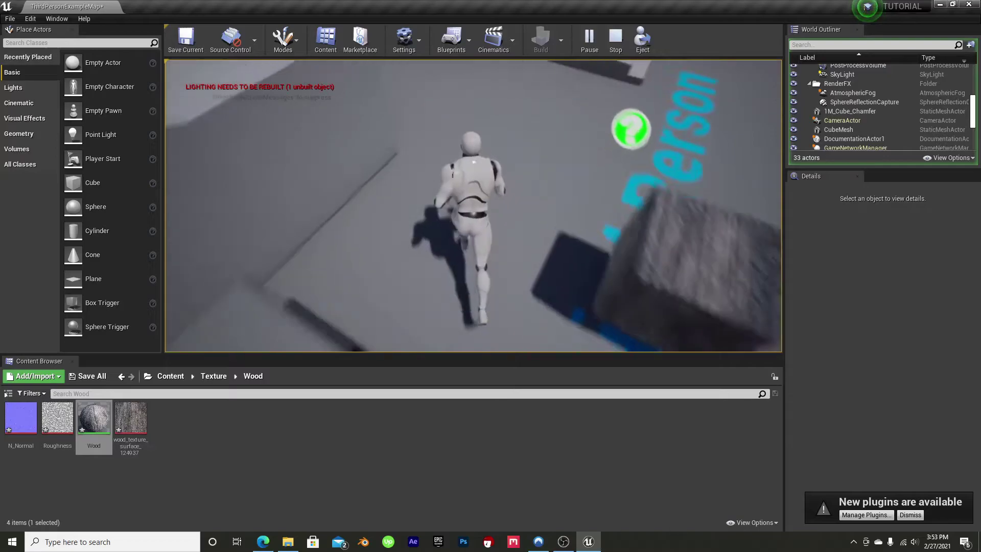
{"action": "key", "text": "a"}
{"action": "key", "text": "w"}
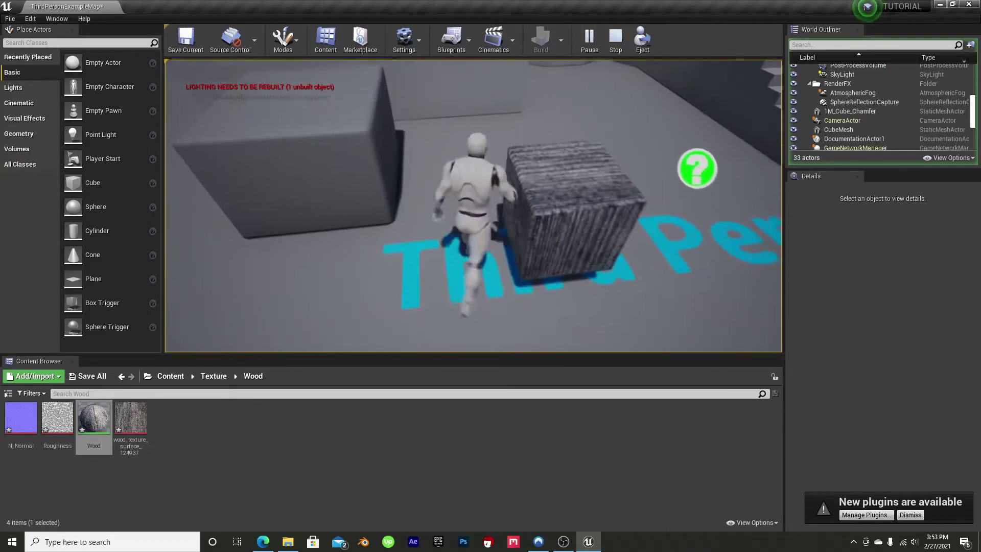
{"action": "key", "text": "d"}
{"action": "key", "text": "s"}
{"action": "key", "text": "a"}
{"action": "key", "text": "w"}
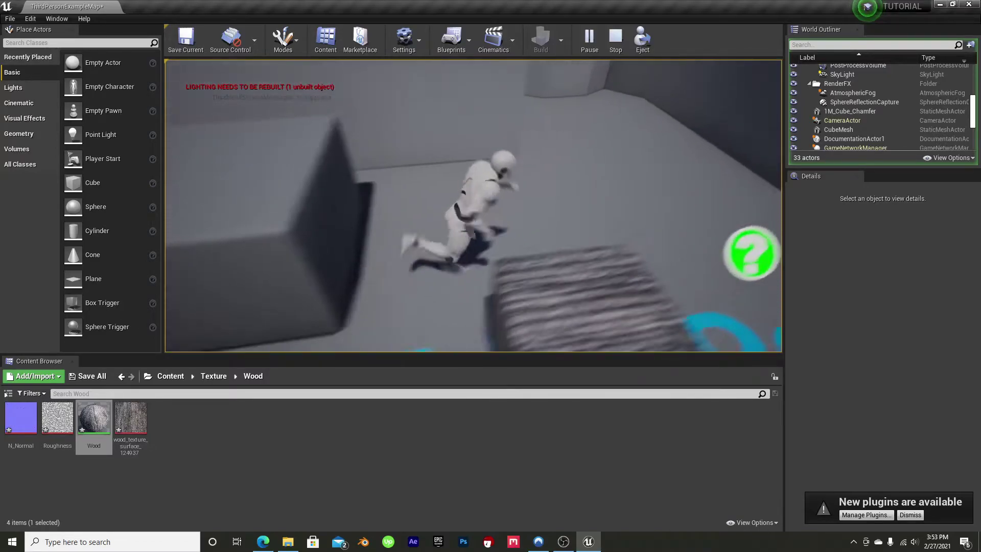
{"action": "key", "text": "s"}
{"action": "key", "text": "a"}
{"action": "key", "text": "w"}
{"action": "key", "text": "d"}
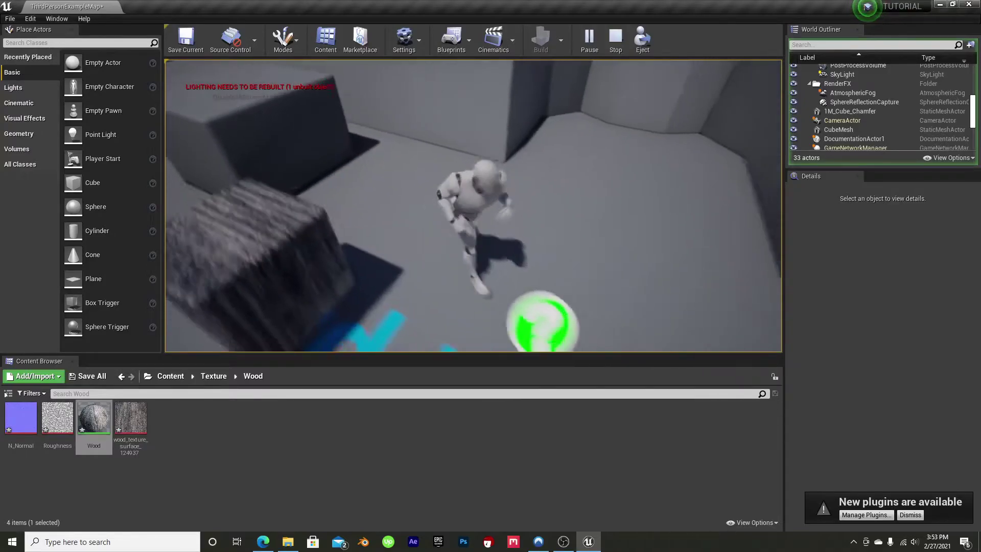
{"action": "key", "text": "a"}
{"action": "key", "text": "w"}
{"action": "key", "text": "space"}
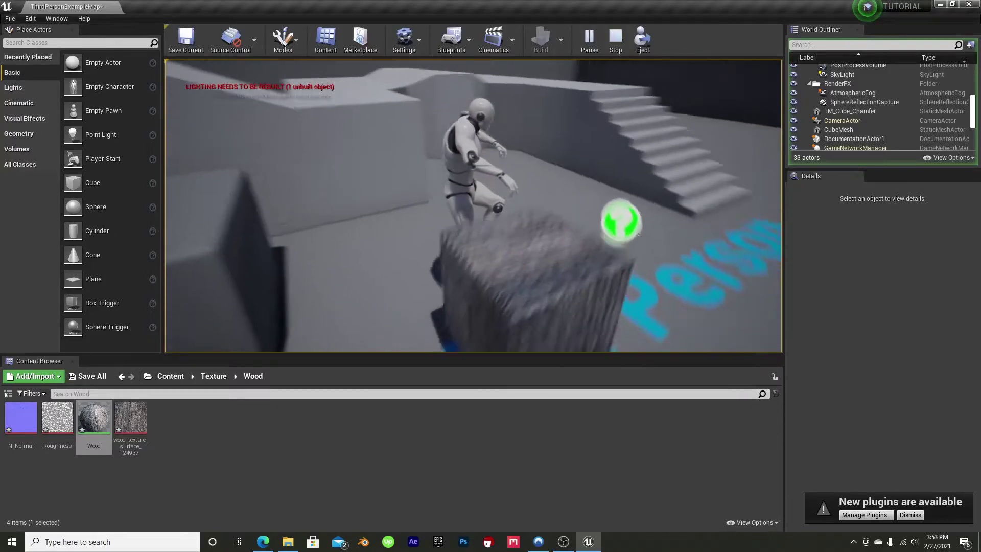
{"action": "key", "text": "w"}
{"action": "key", "text": "w"}
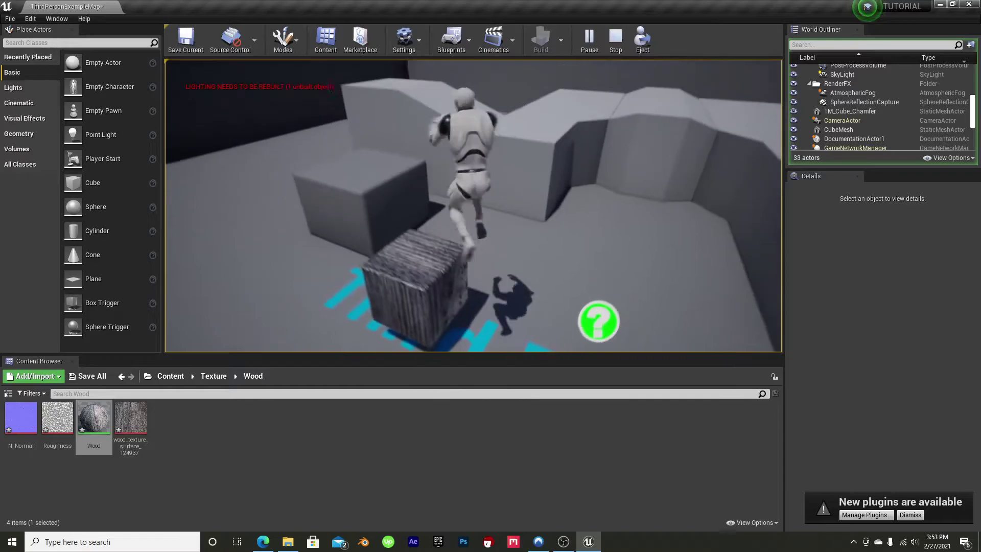
{"action": "key", "text": "w"}
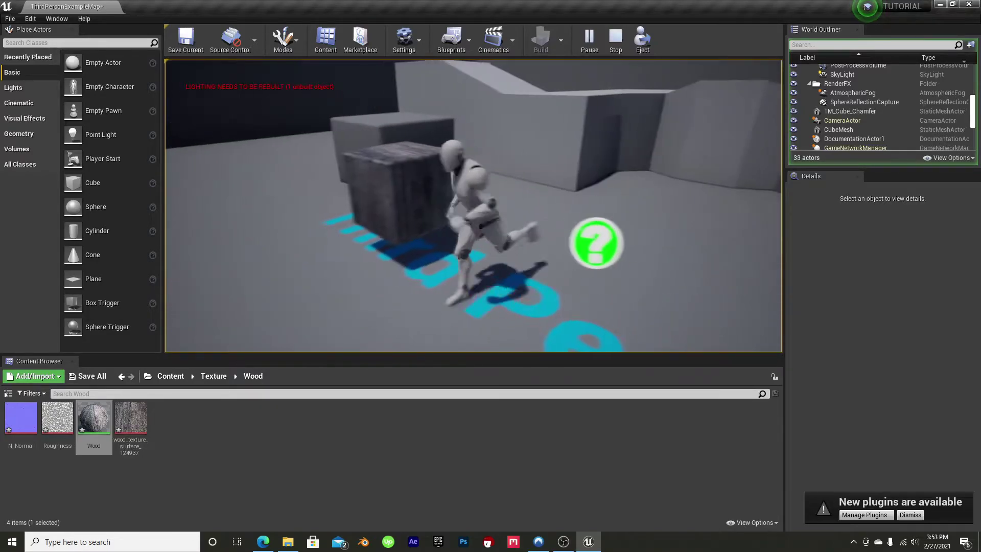
{"action": "key", "text": "w"}
{"action": "key", "text": "w"}
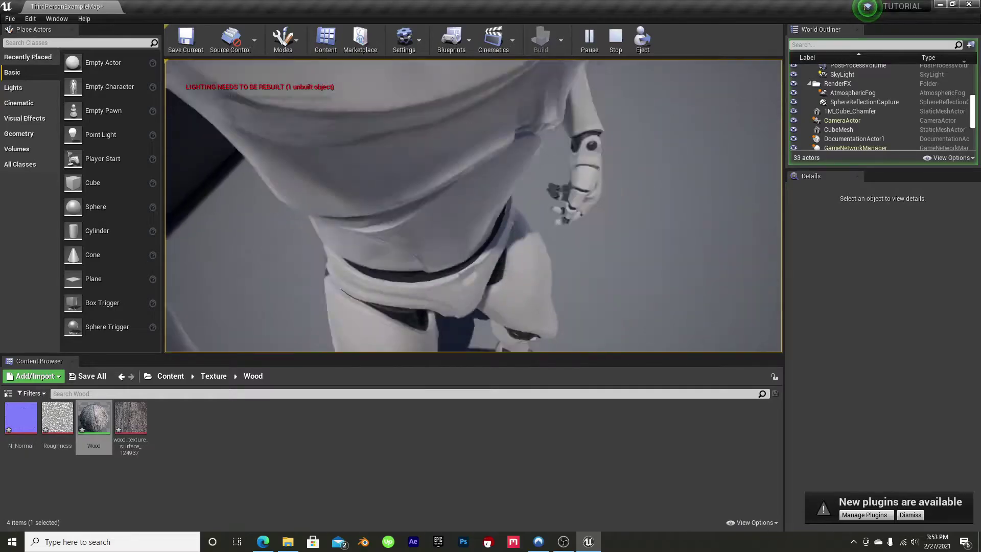
{"action": "key", "text": "Escape"}
- Place the TemplateFloor mesh from Geometry/Meshes in the level and apply the Wood material to it
{"action": "scroll", "coordinate": [589, 281], "scroll_direction": "up", "scroll_amount": 4}
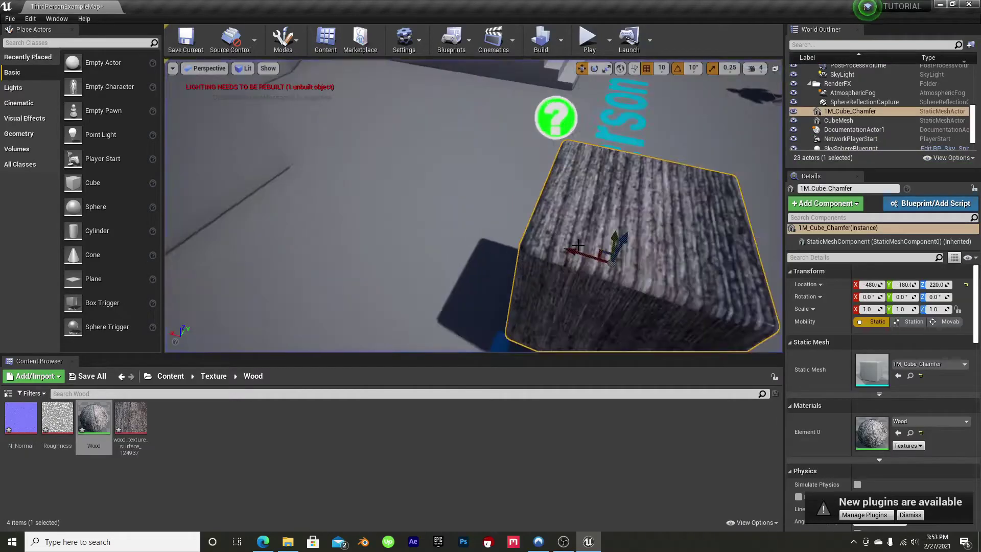
{"action": "right_click_drag", "start_coordinate": [589, 281], "coordinate": [695, 276]}
{"action": "key", "text": "w"}
{"action": "key", "text": "Up"}
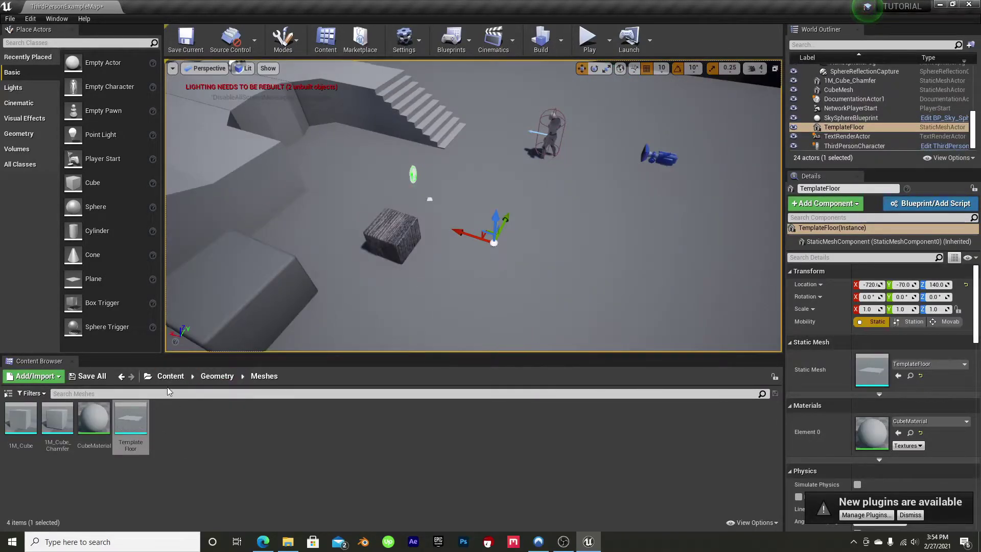
{"action": "left_click", "coordinate": [191, 377]}
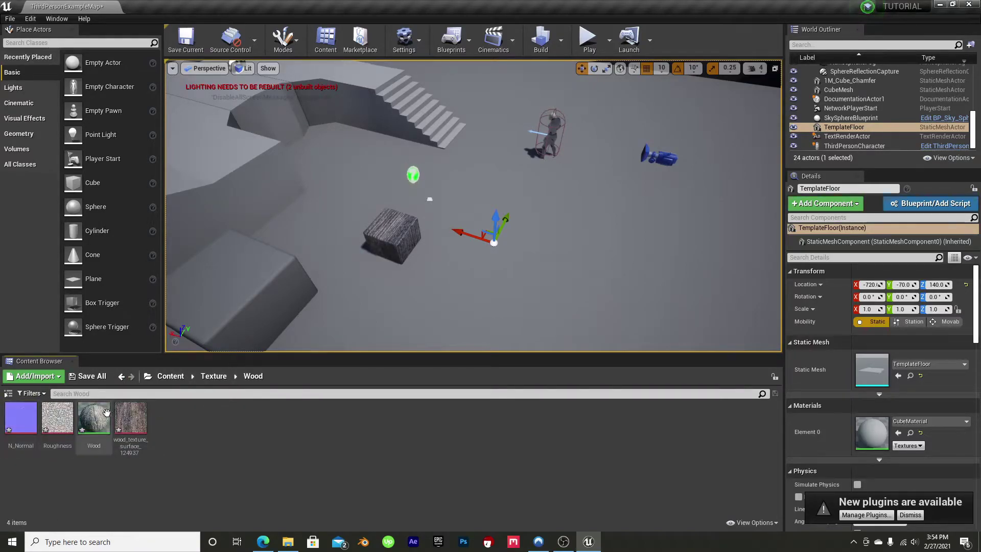
{"action": "left_click_drag", "start_coordinate": [105, 415], "coordinate": [504, 278]}
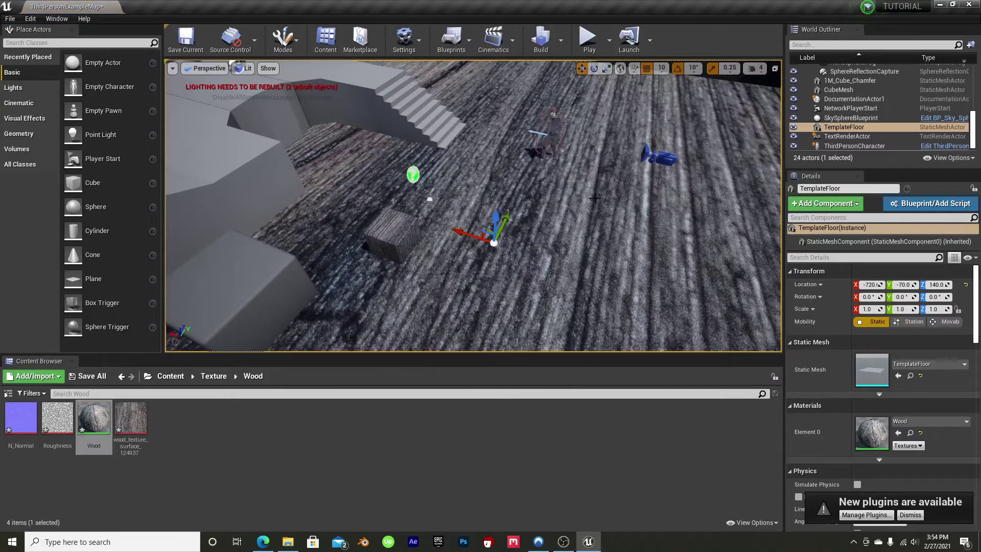
- Play the level and run the character across the wooden floor to examine its surface and reflections, then stop playing
{"action": "left_click", "coordinate": [593, 38]}
{"action": "key", "text": "w"}
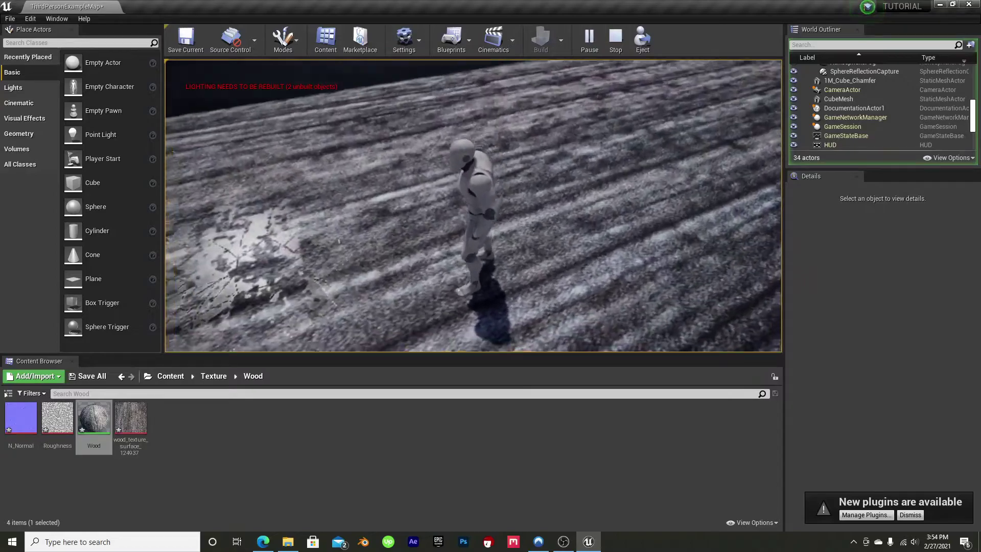
{"action": "key", "text": "w"}
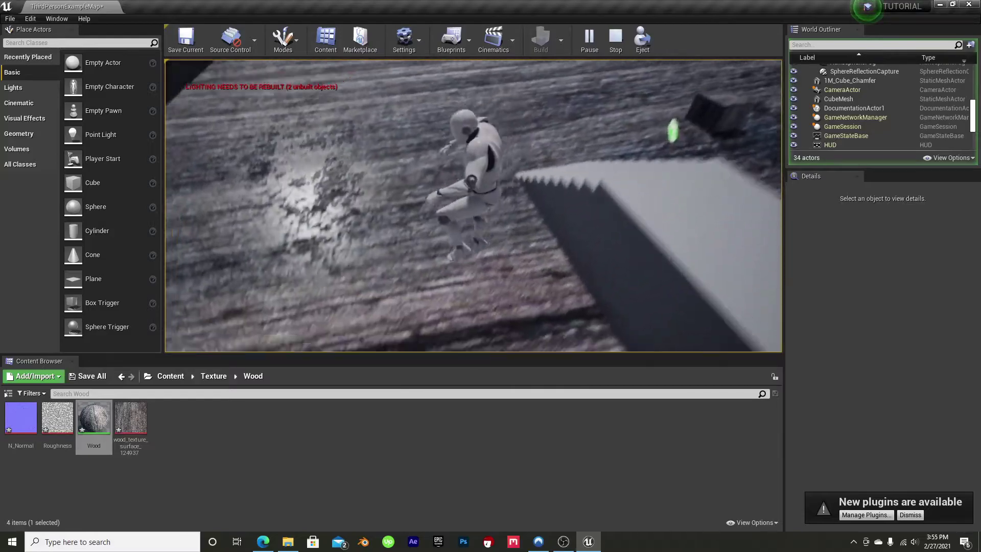
{"action": "key", "text": "w"}
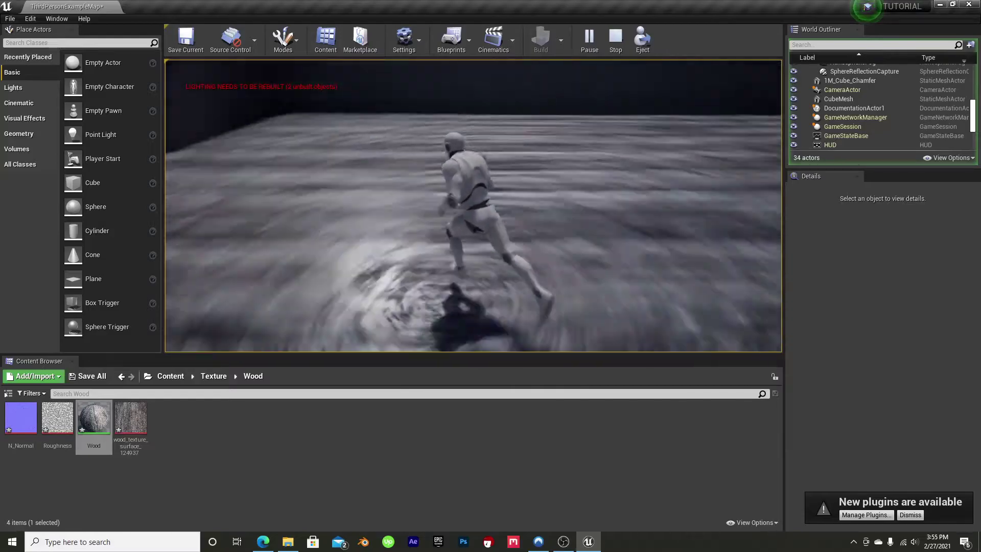
{"action": "key", "text": "w"}
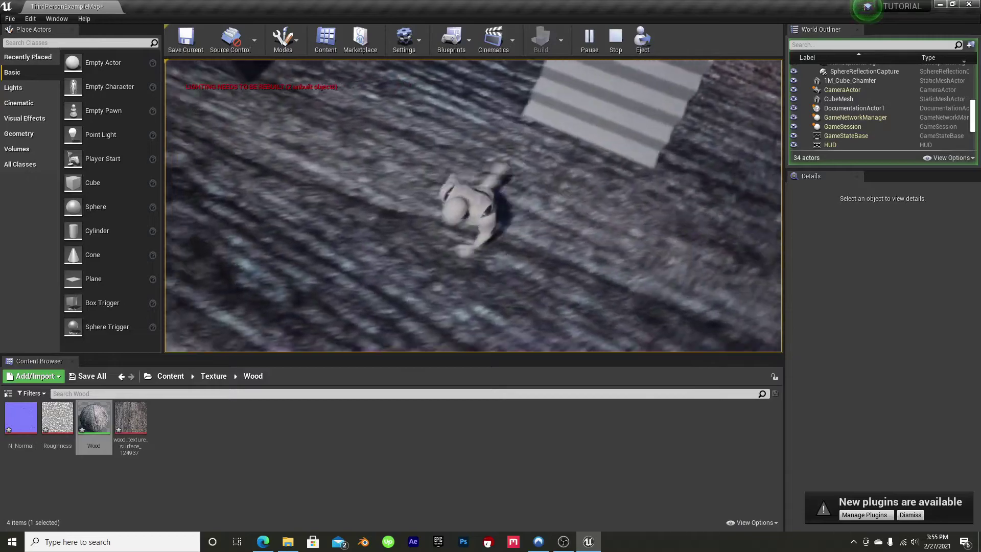
{"action": "key", "text": "w"}
{"action": "key", "text": "space"}
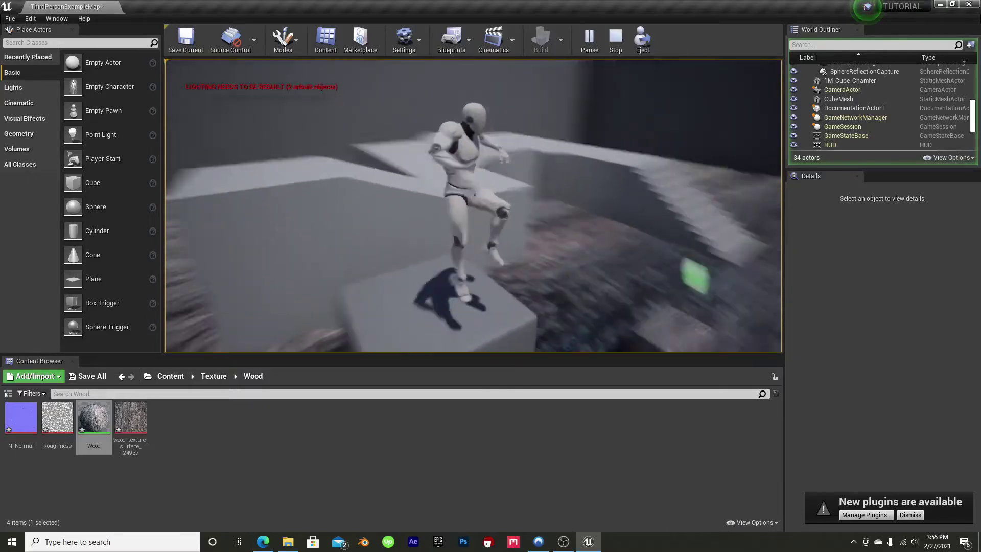
{"action": "key", "text": "w"}
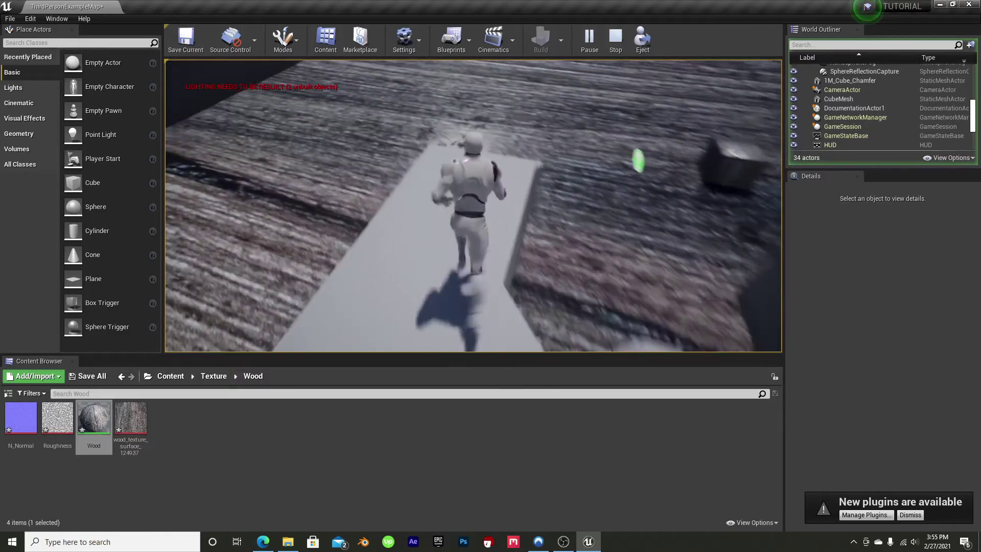
{"action": "key", "text": "w"}
{"action": "key", "text": "Escape"}
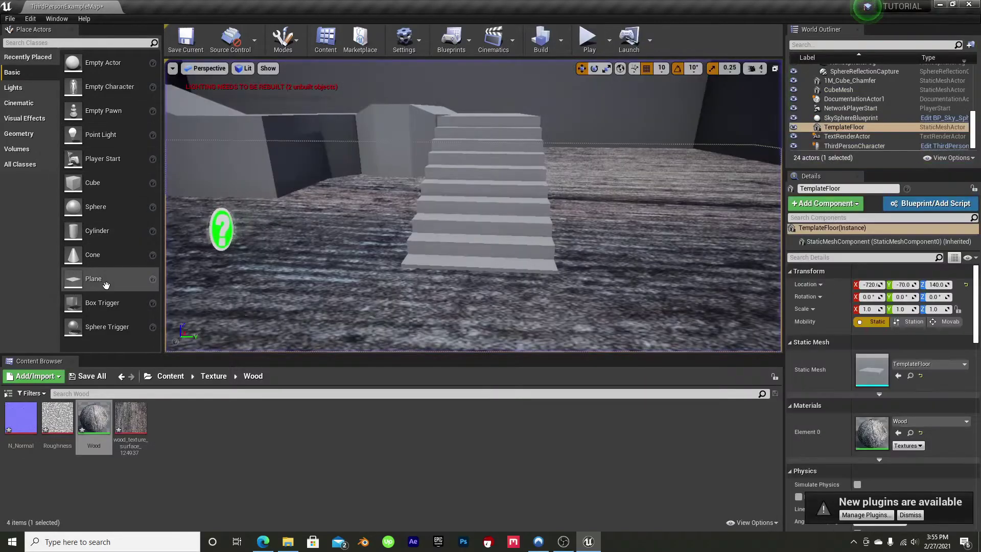
- Apply the Wood material to the staircase and play-test the level around the steps to check how the wood looks
{"action": "mouse_move", "coordinate": [97, 413]}
{"action": "left_mouse_down"}
{"action": "mouse_move", "coordinate": [481, 184]}
{"action": "mouse_move", "coordinate": [477, 191]}
{"action": "left_mouse_up"}
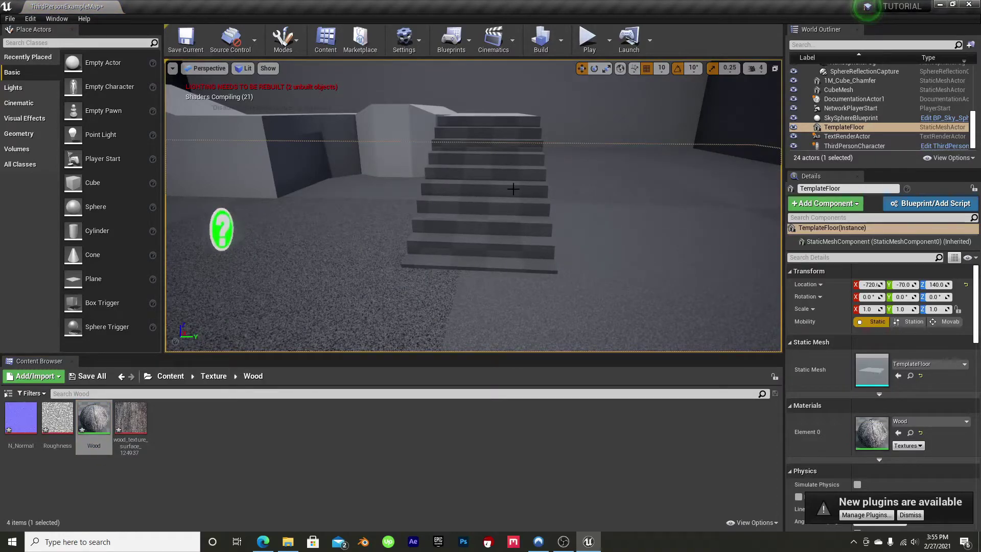
{"action": "left_click", "coordinate": [588, 41]}
{"action": "key", "text": "w"}
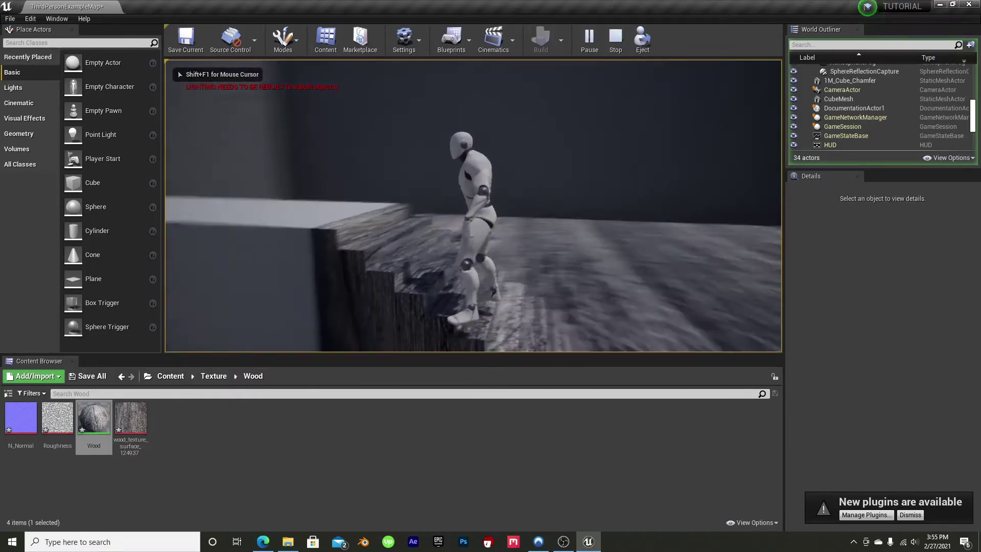
{"action": "key", "text": "space"}
{"action": "key", "text": "d"}
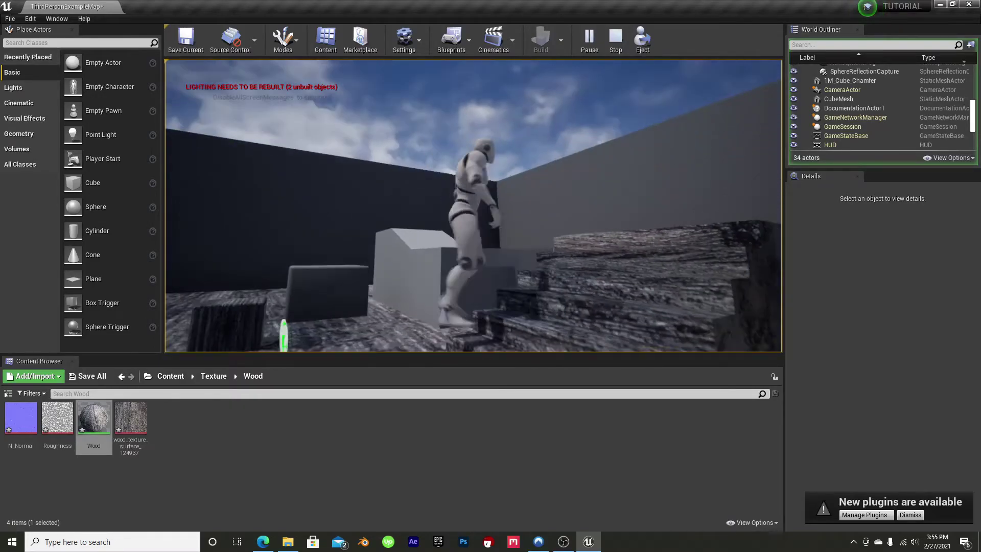
{"action": "key", "text": "w"}
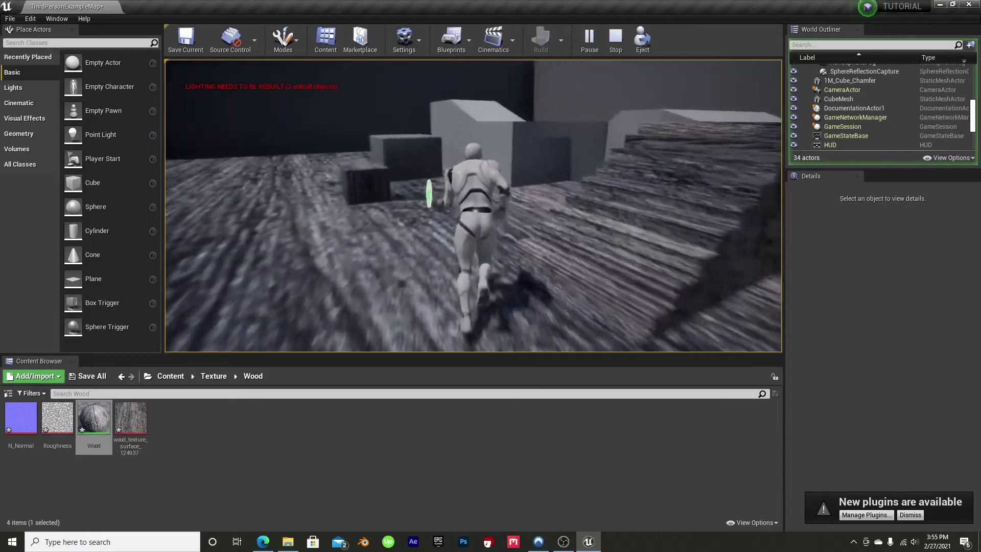
{"action": "key", "text": "a"}
{"action": "key", "text": "w"}
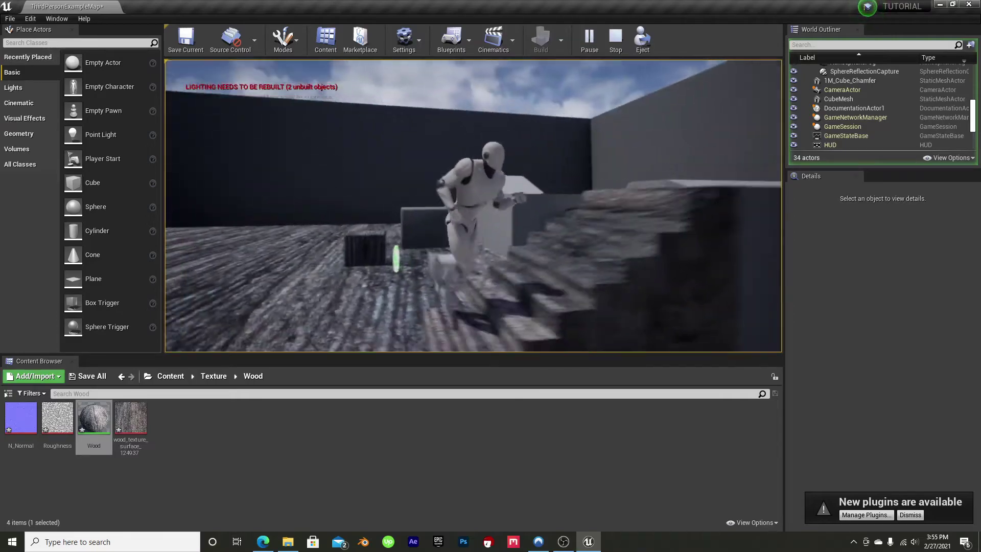
{"action": "key", "text": "a"}
{"action": "key", "text": "d"}
{"action": "key", "text": "s"}
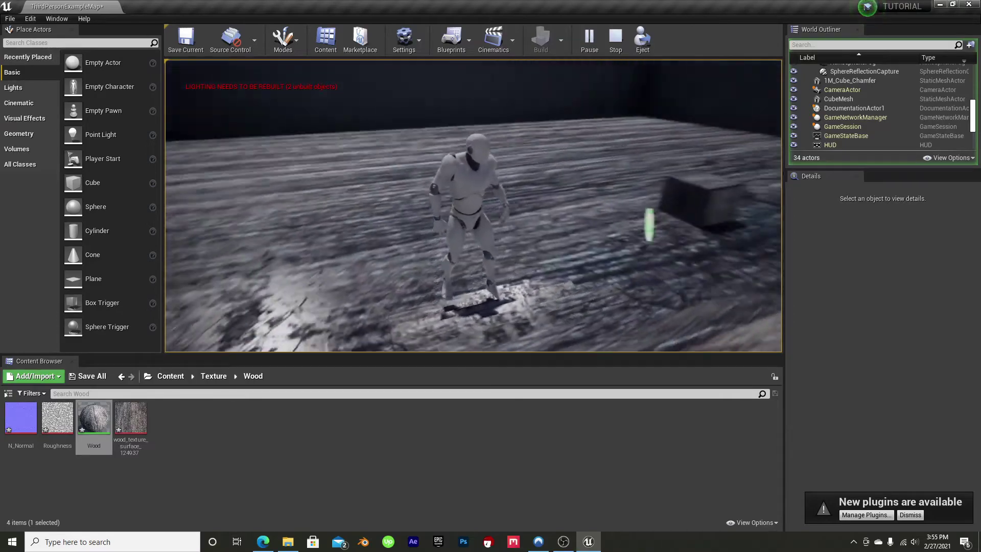
{"action": "key", "text": "w"}
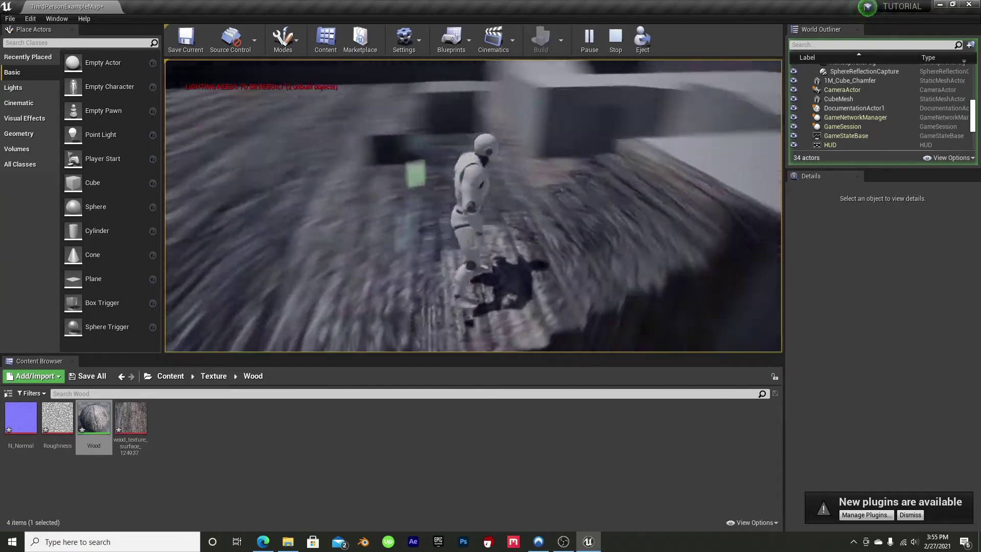
{"action": "key", "text": "Escape"}
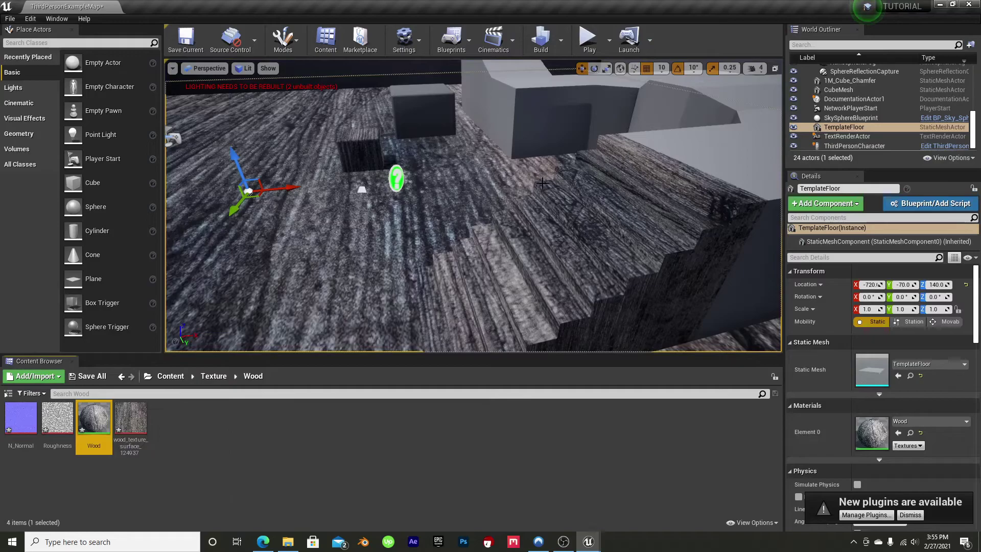
- Open the Wood material, set the constant feeding Specular to 0.6, apply the change and close the material
{"action": "double_click", "coordinate": [94, 418]}
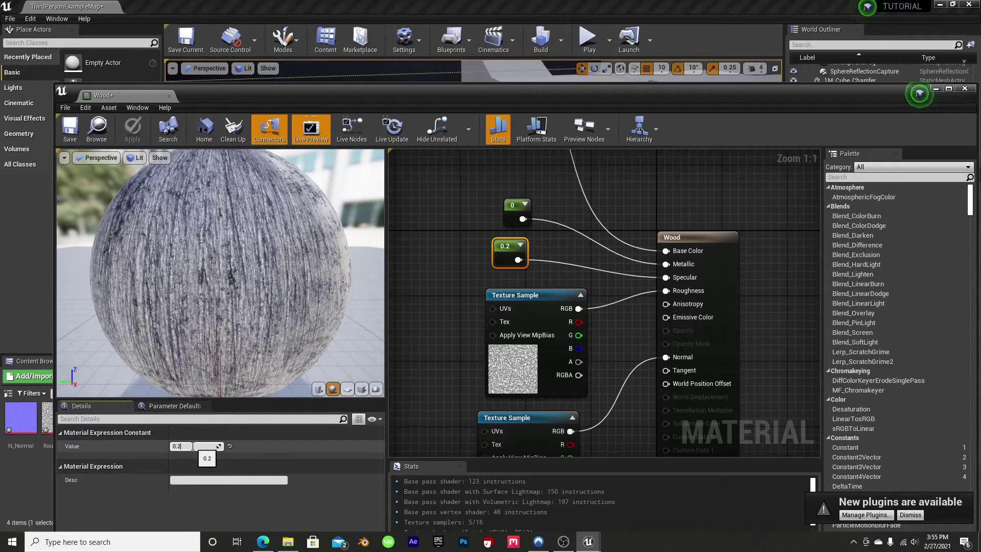
{"action": "key", "text": "Return"}
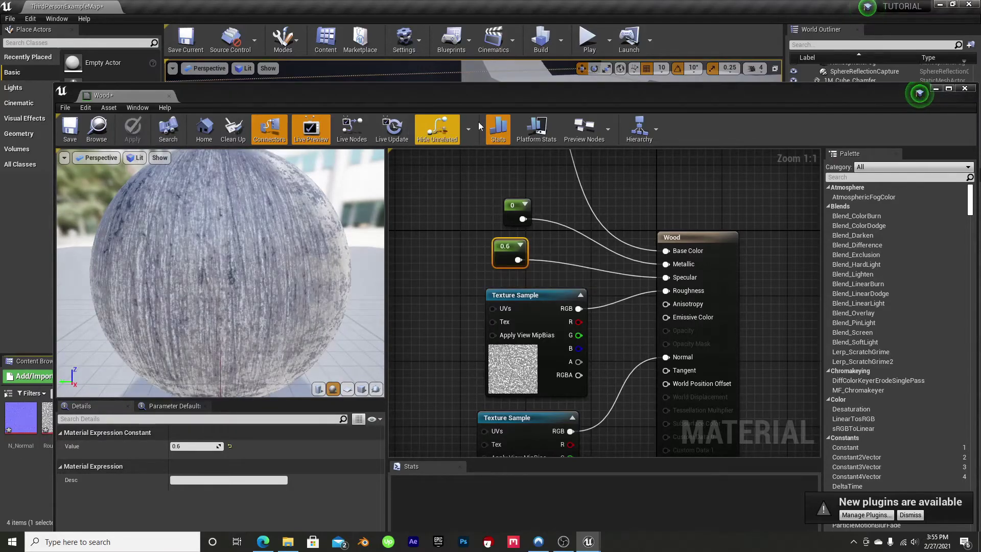
{"action": "left_click_drag", "start_coordinate": [696, 96], "coordinate": [675, 96]}
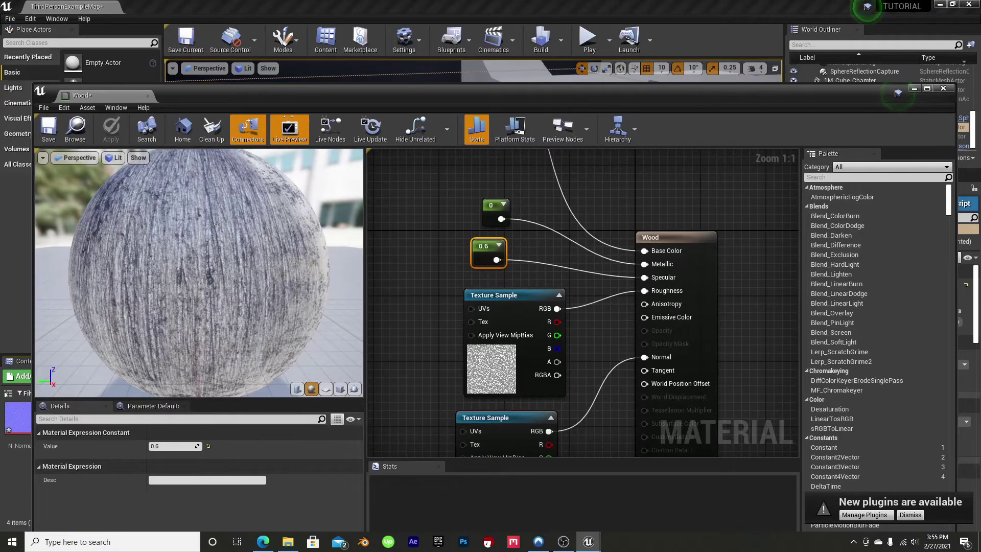
{"action": "left_click", "coordinate": [944, 88]}
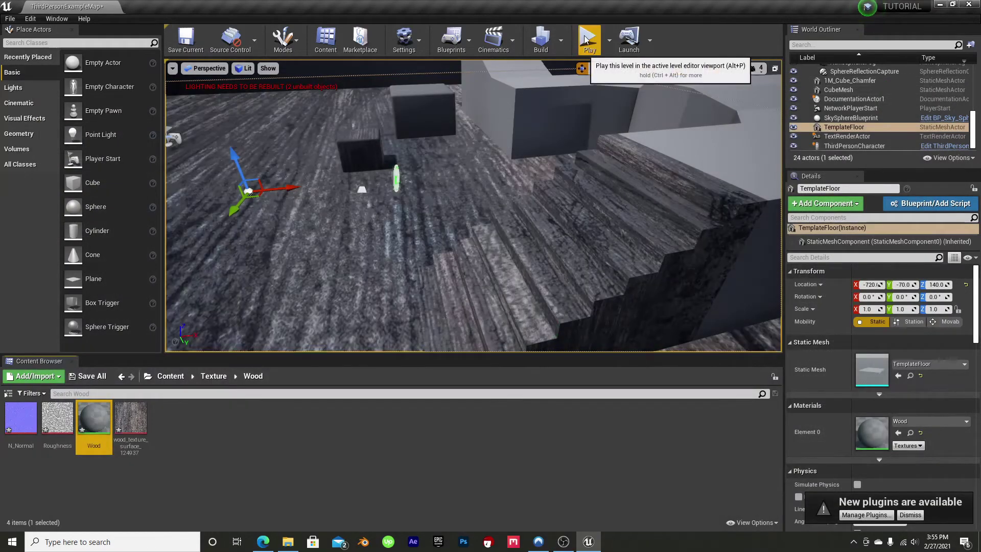
- Play the level again and run the character over the floor and to the wooden cube to examine the adjusted specular shine
{"action": "left_click", "coordinate": [588, 40]}
{"action": "key", "text": "w"}
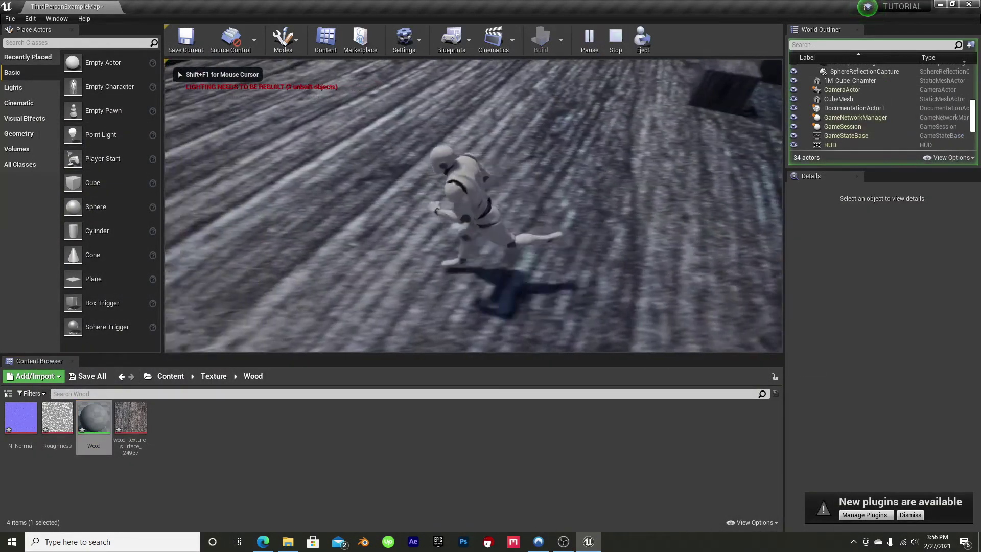
{"action": "key", "text": "w"}
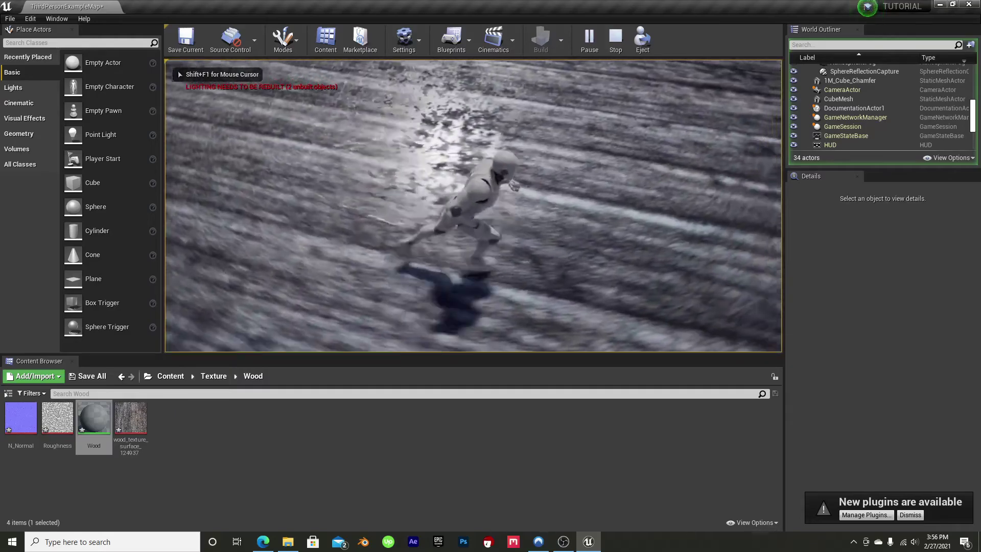
{"action": "key", "text": "d"}
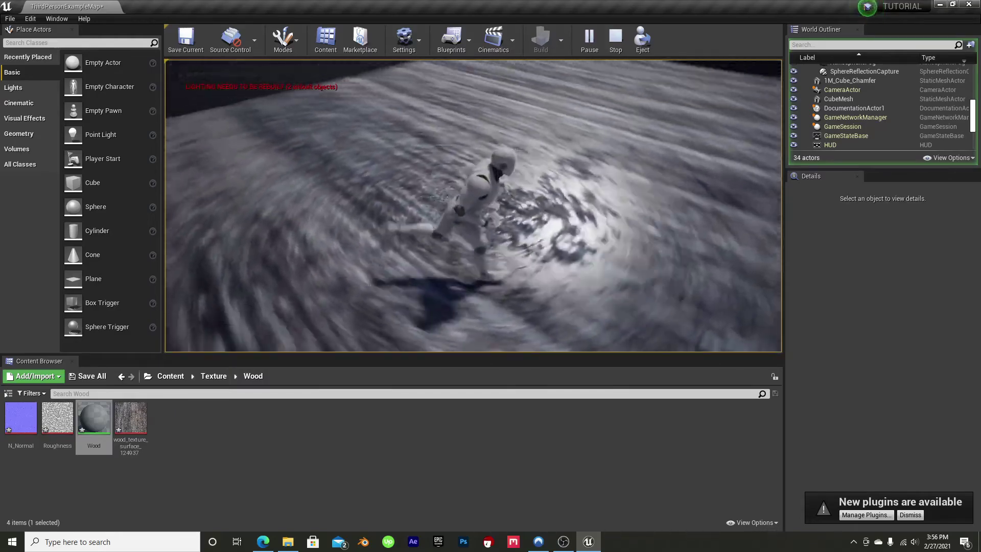
{"action": "key", "text": "w"}
{"action": "key", "text": "d"}
{"action": "key", "text": "w"}
{"action": "key", "text": "a"}
{"action": "key", "text": "w"}
{"action": "key", "text": "a"}
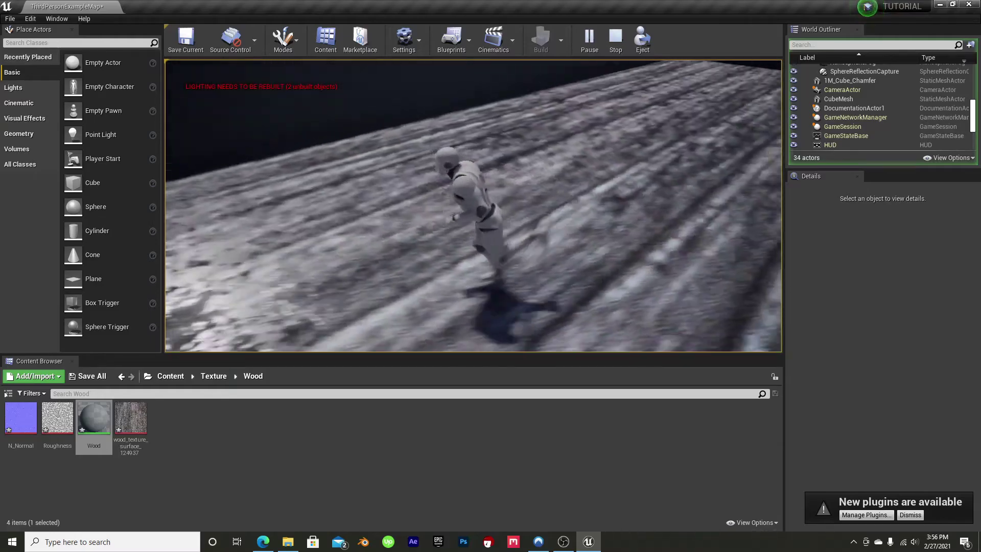
{"action": "key", "text": "space"}
{"action": "key", "text": "w"}
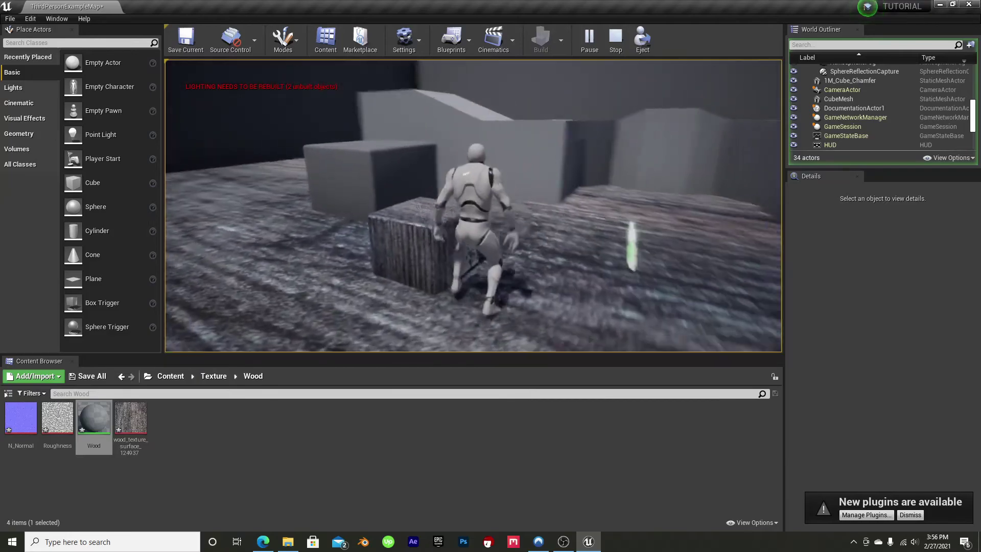